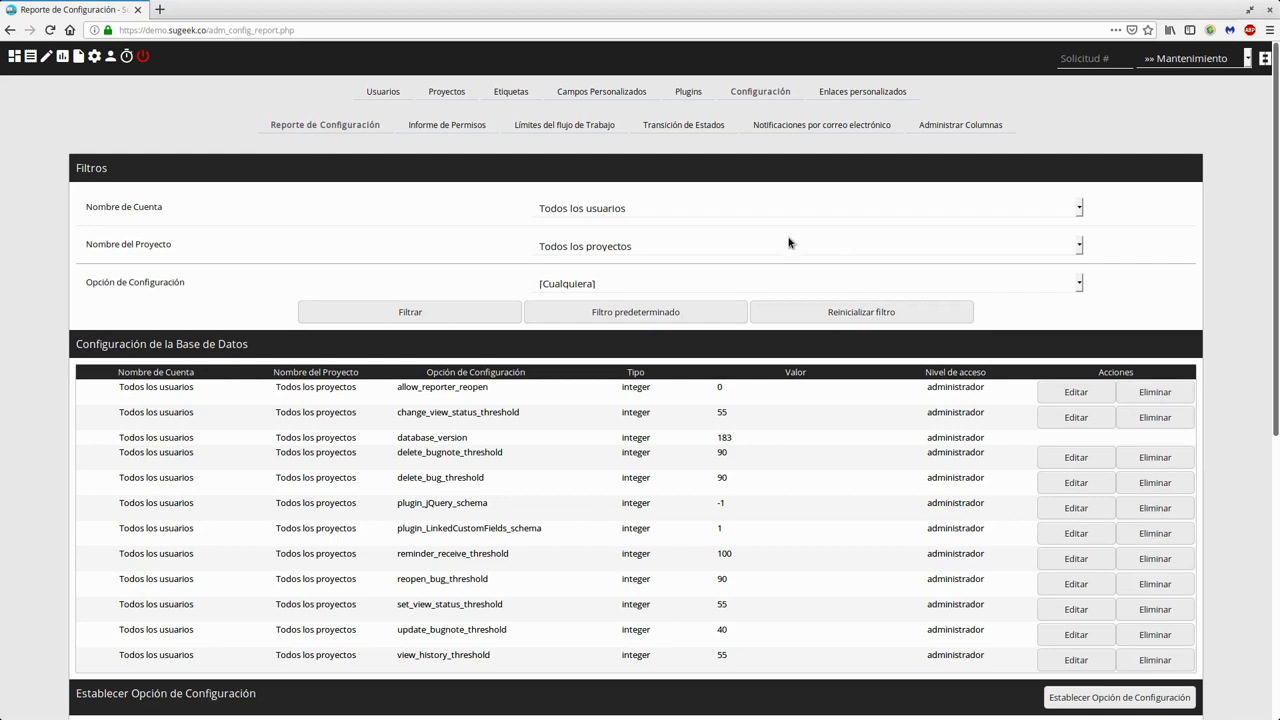
# Step: Examine the configuration report's database options and the form for setting a configuration option
pyautogui.scroll(-5, 789, 277)
pyautogui.scroll(-1, 1110, 442)
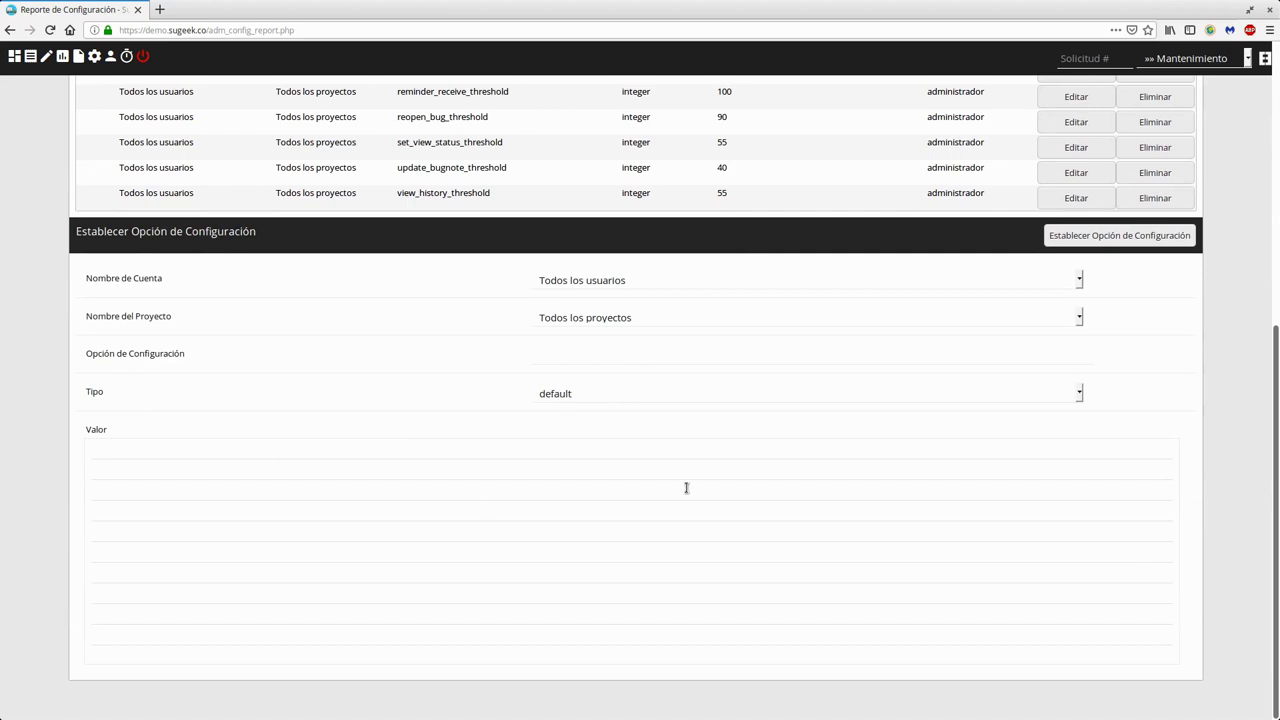
pyautogui.scroll(6, 686, 487)
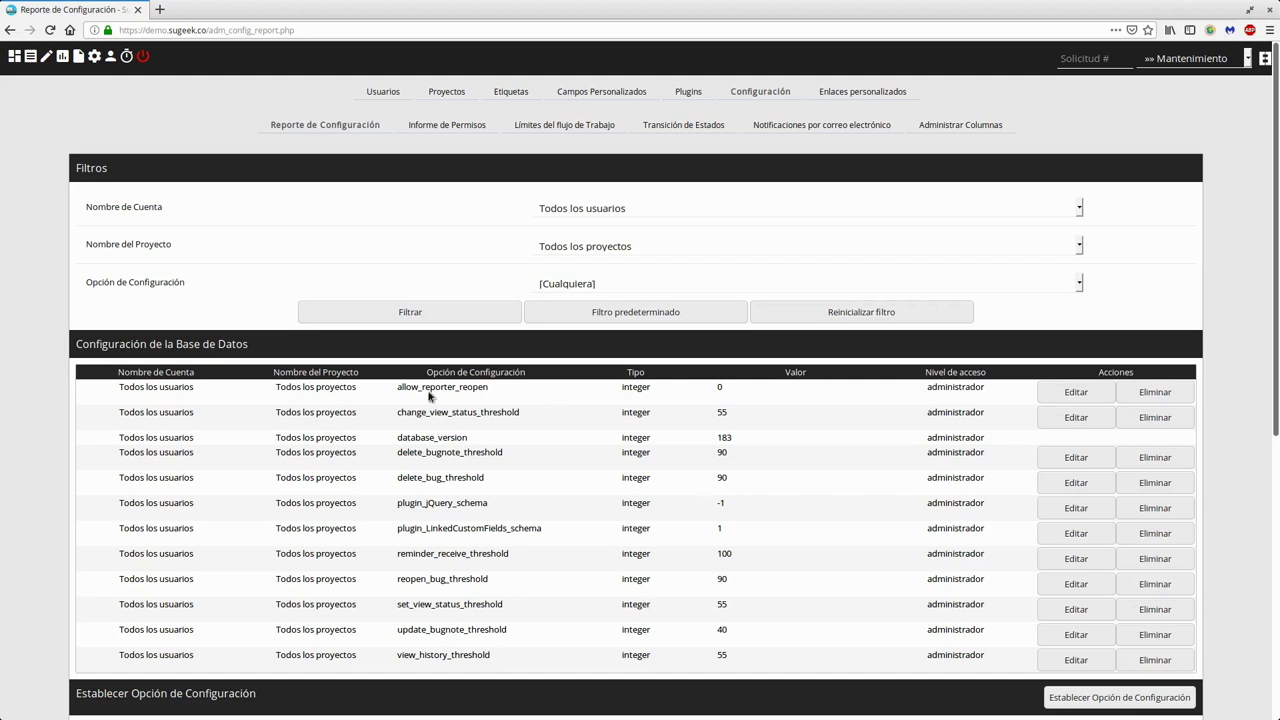
pyautogui.moveTo(405, 387); pyautogui.dragTo(465, 648)
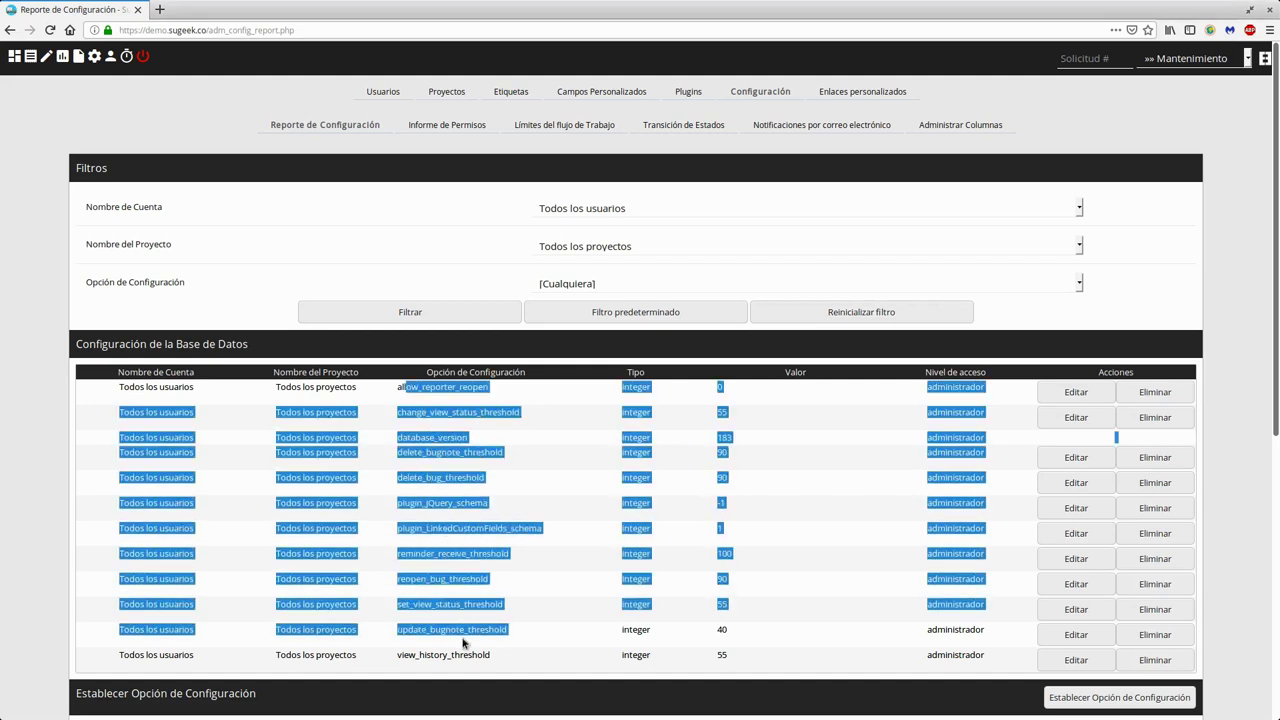
pyautogui.click(466, 653)
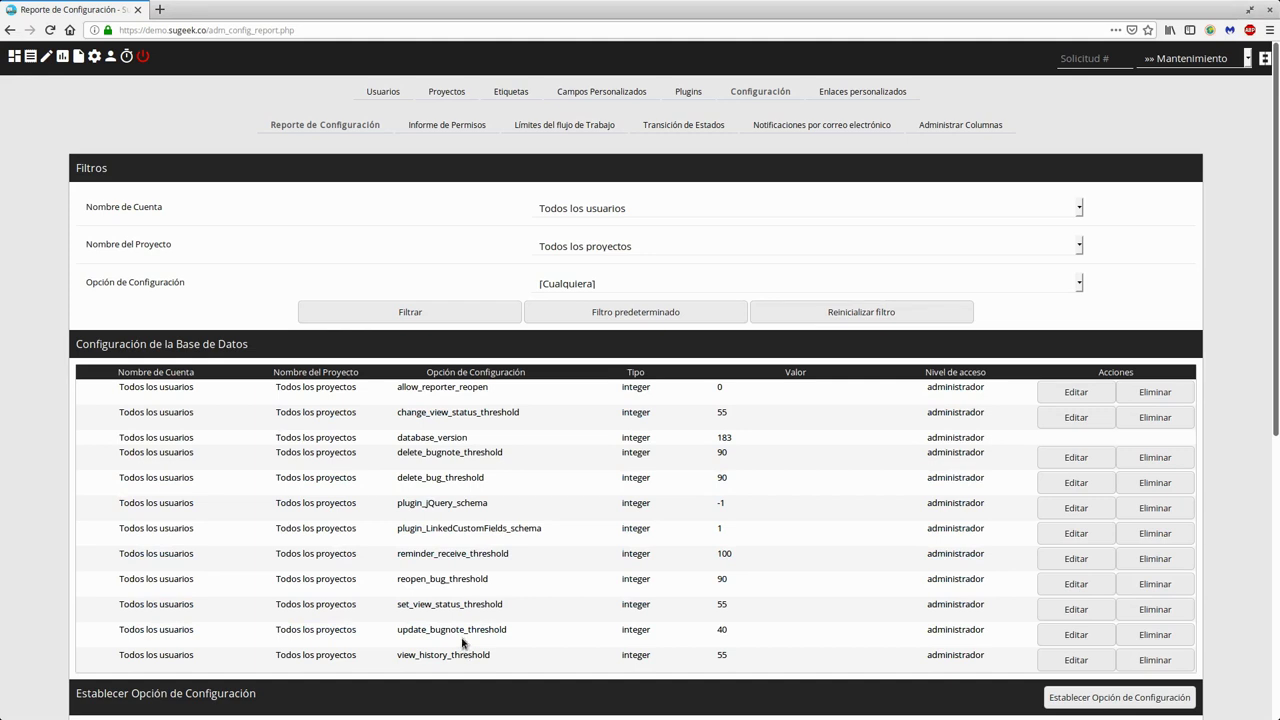
# Step: Examine the permissions report's capabilities by access level, with a brief look at the workflow thresholds
pyautogui.click(447, 124)
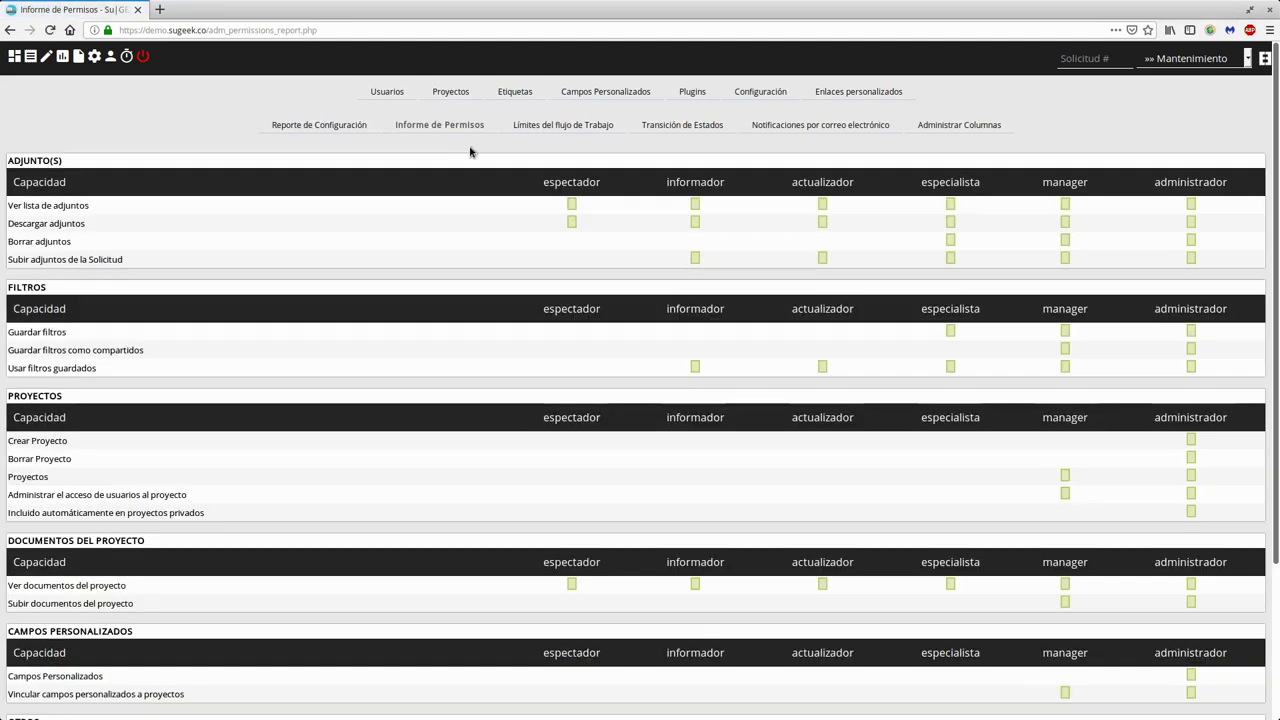
pyautogui.scroll(-4, 611, 320)
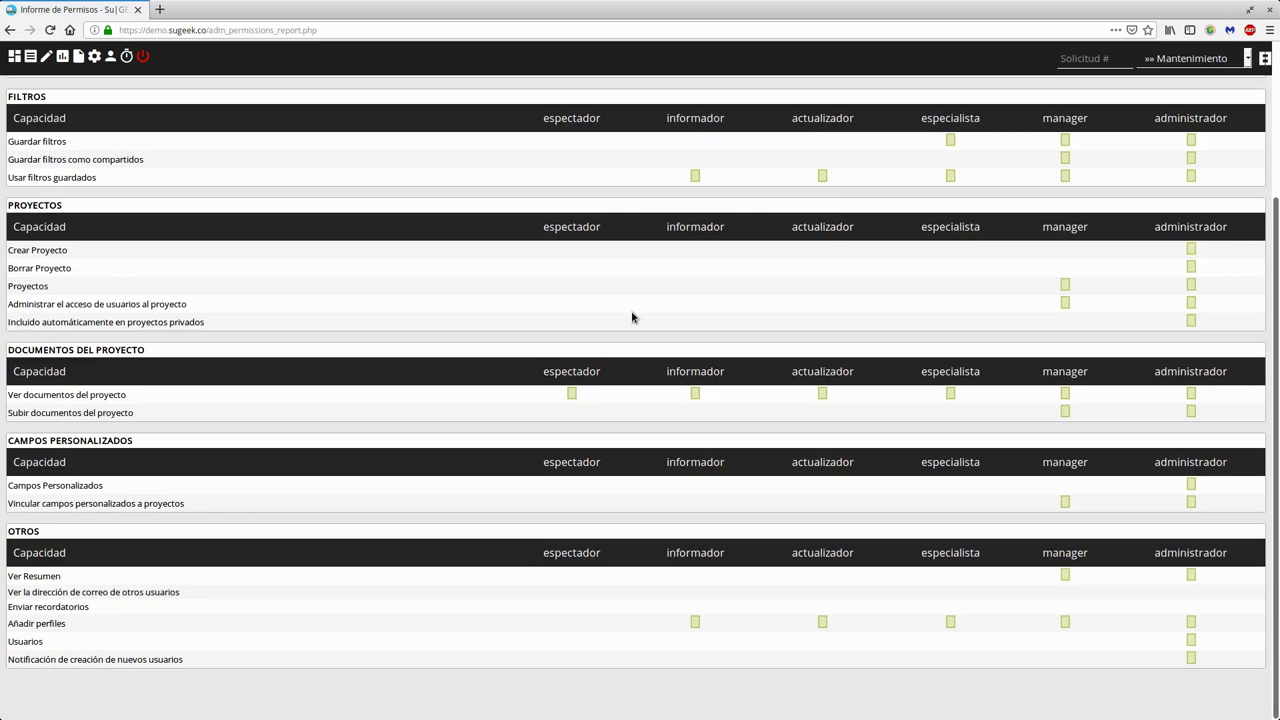
pyautogui.scroll(3, 633, 277)
pyautogui.scroll(1, 633, 277)
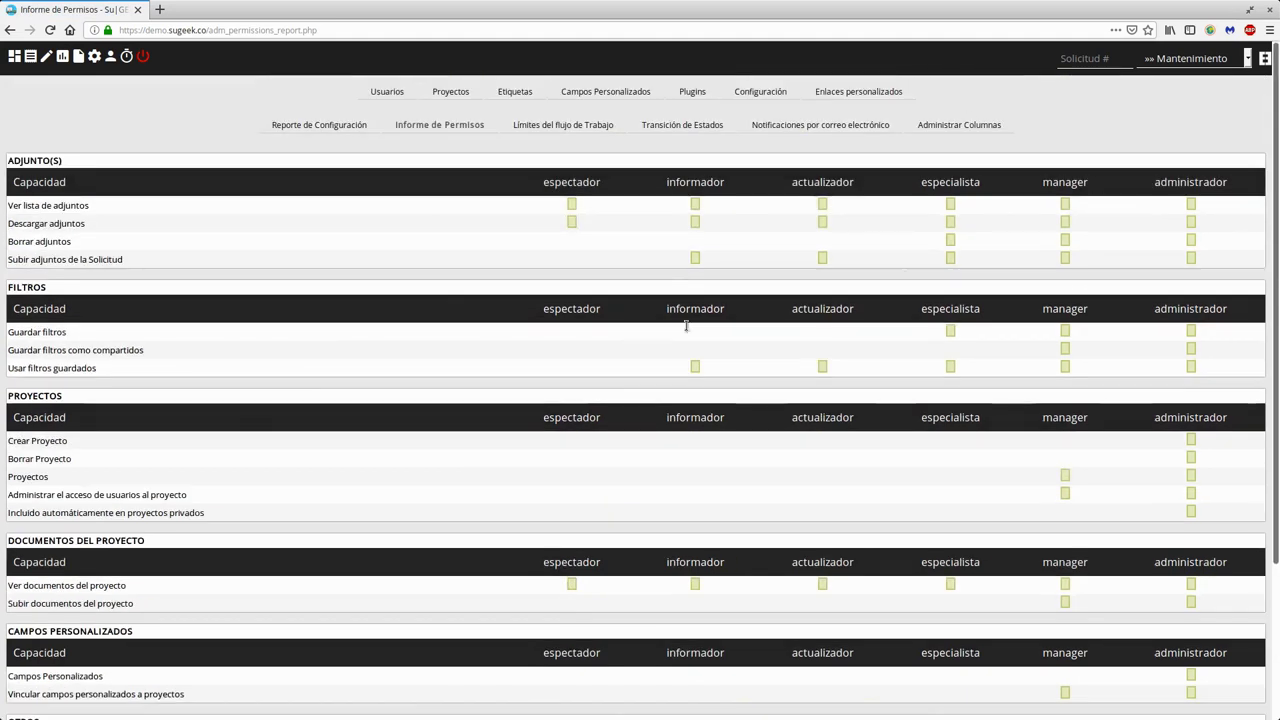
pyautogui.click(563, 128)
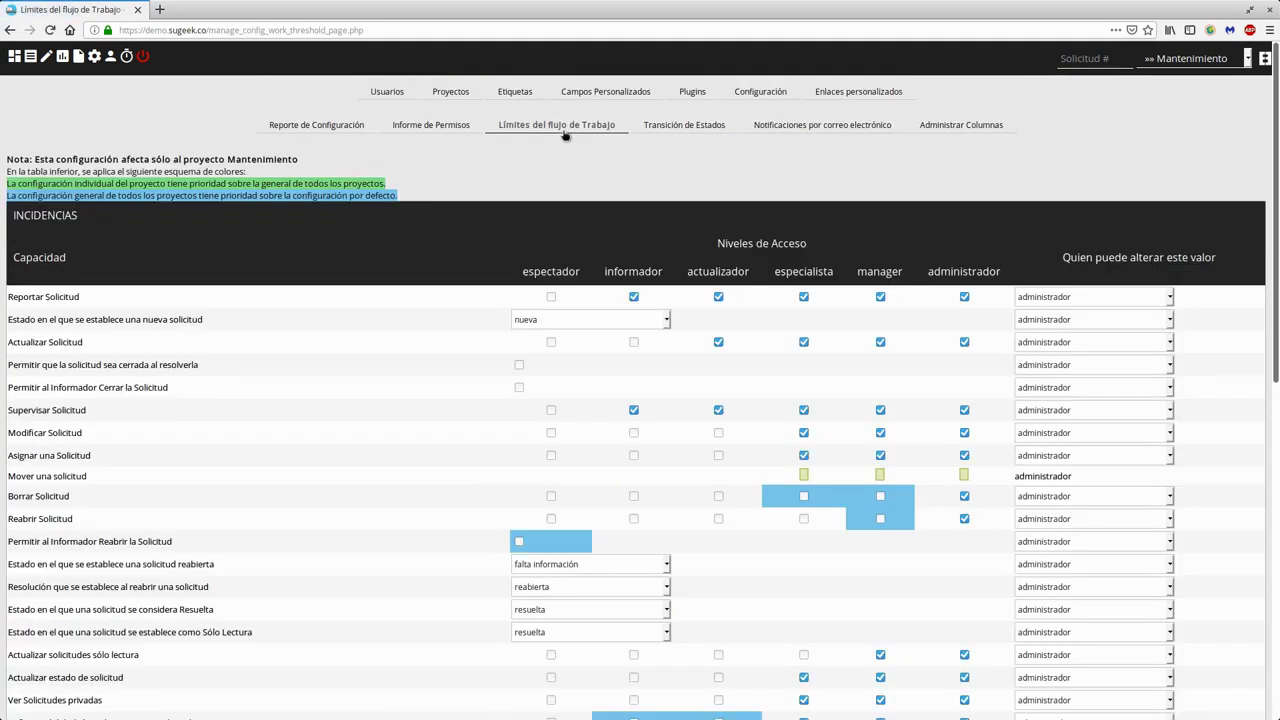
pyautogui.click(457, 128)
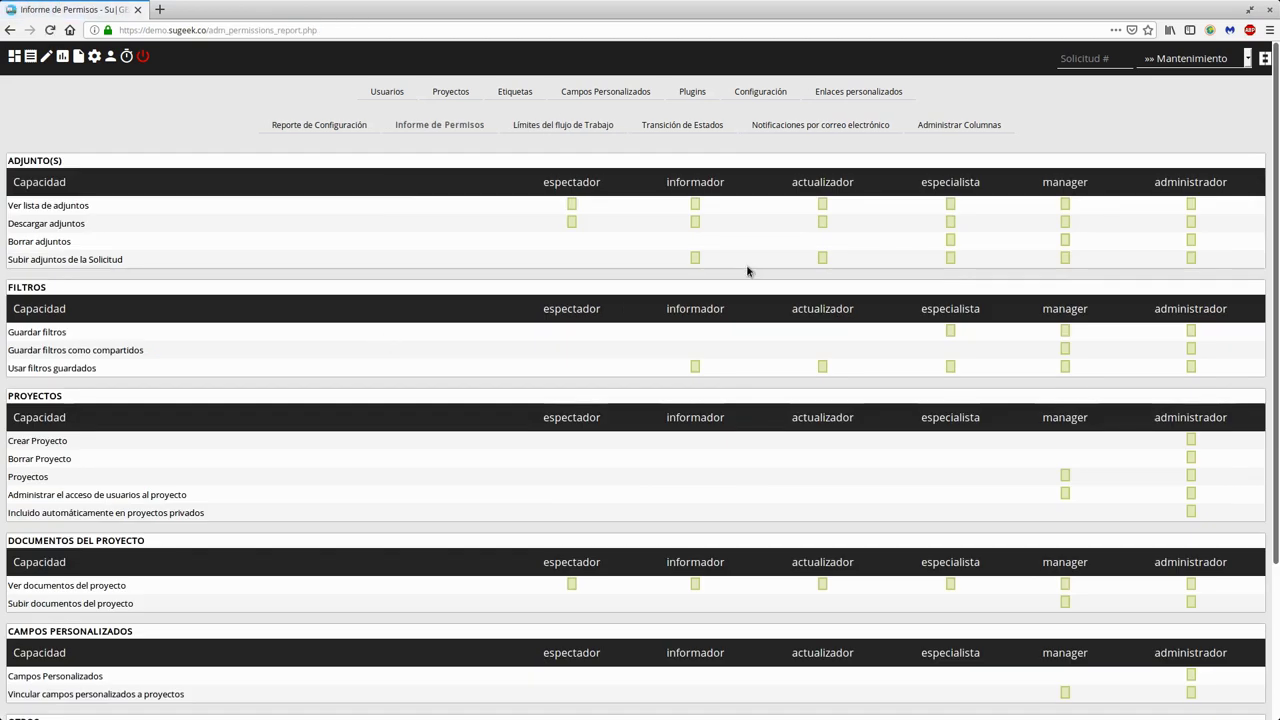
pyautogui.scroll(-3, 1065, 262)
pyautogui.scroll(-1, 1065, 262)
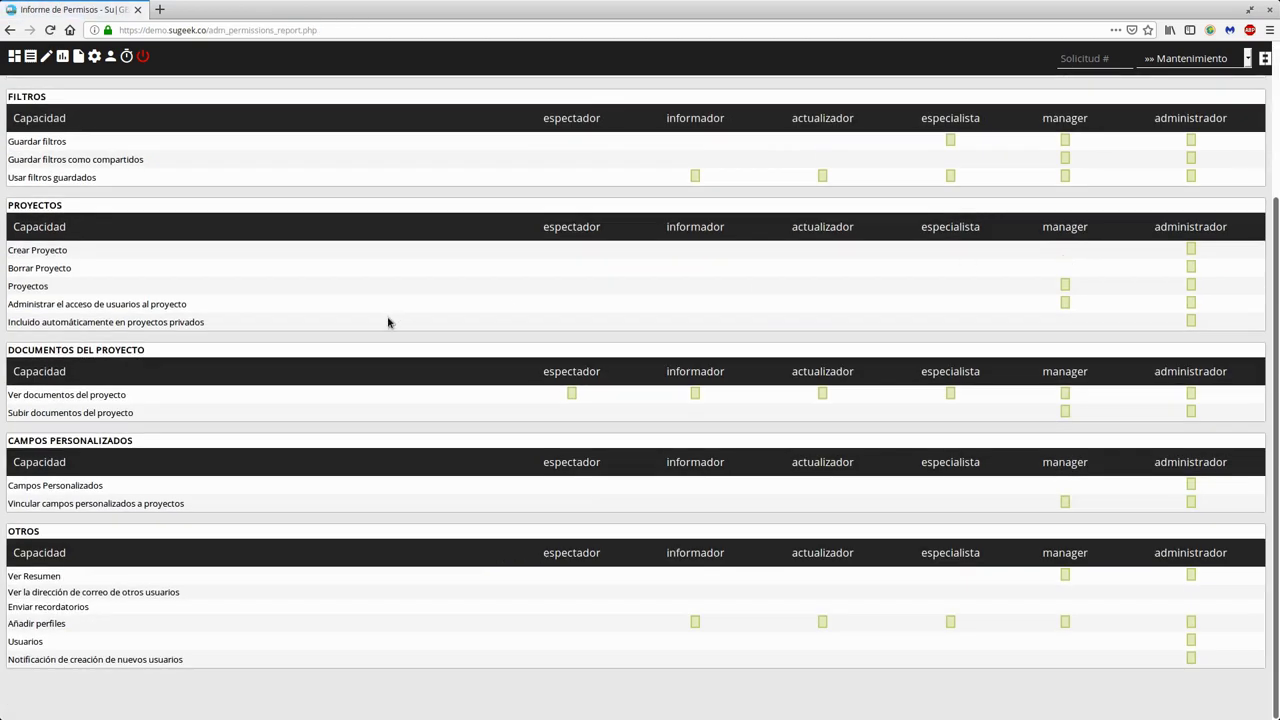
pyautogui.scroll(4, 388, 322)
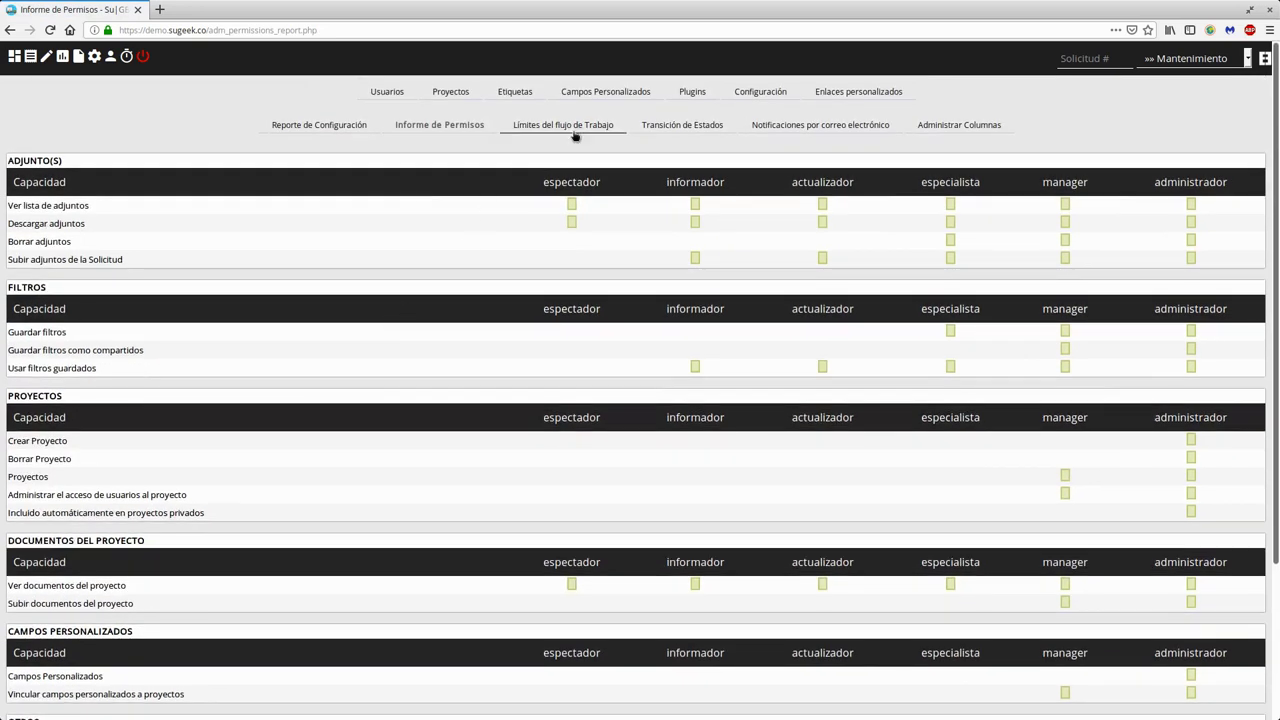
# Step: Look over the workflow thresholds, then show the state transitions for Todos los proyectos
pyautogui.click(589, 126)
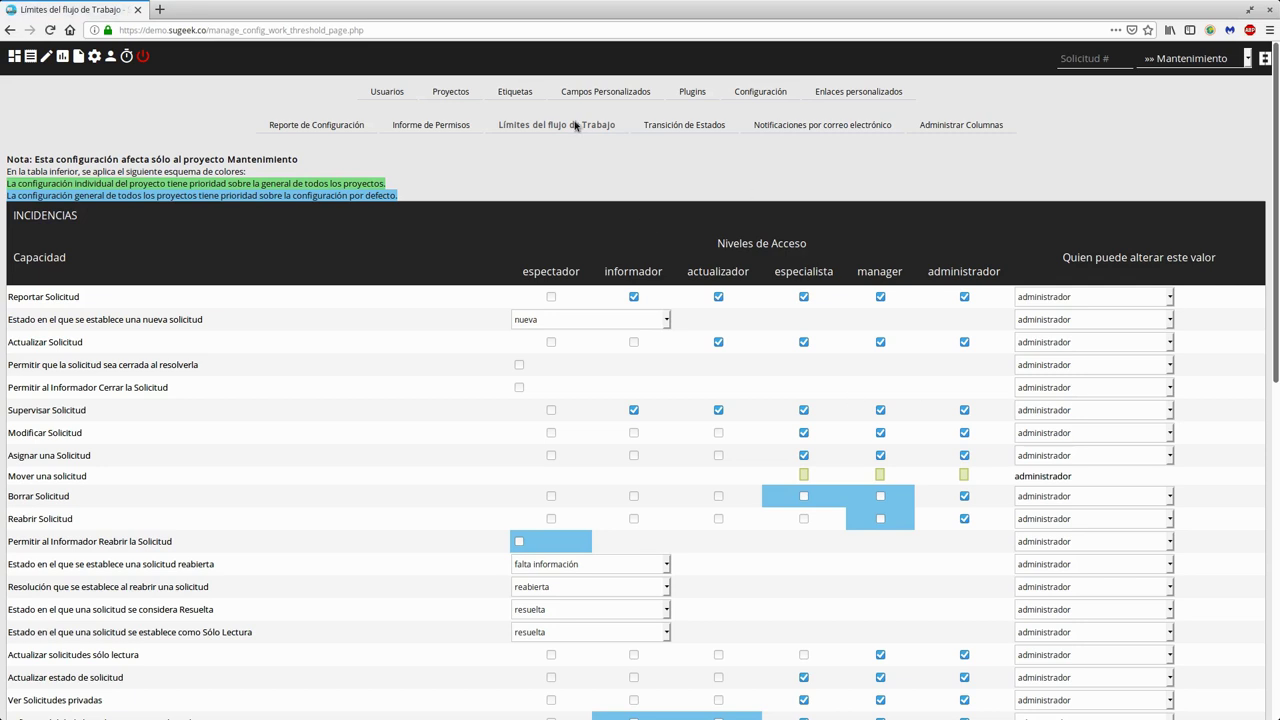
pyautogui.click(708, 128)
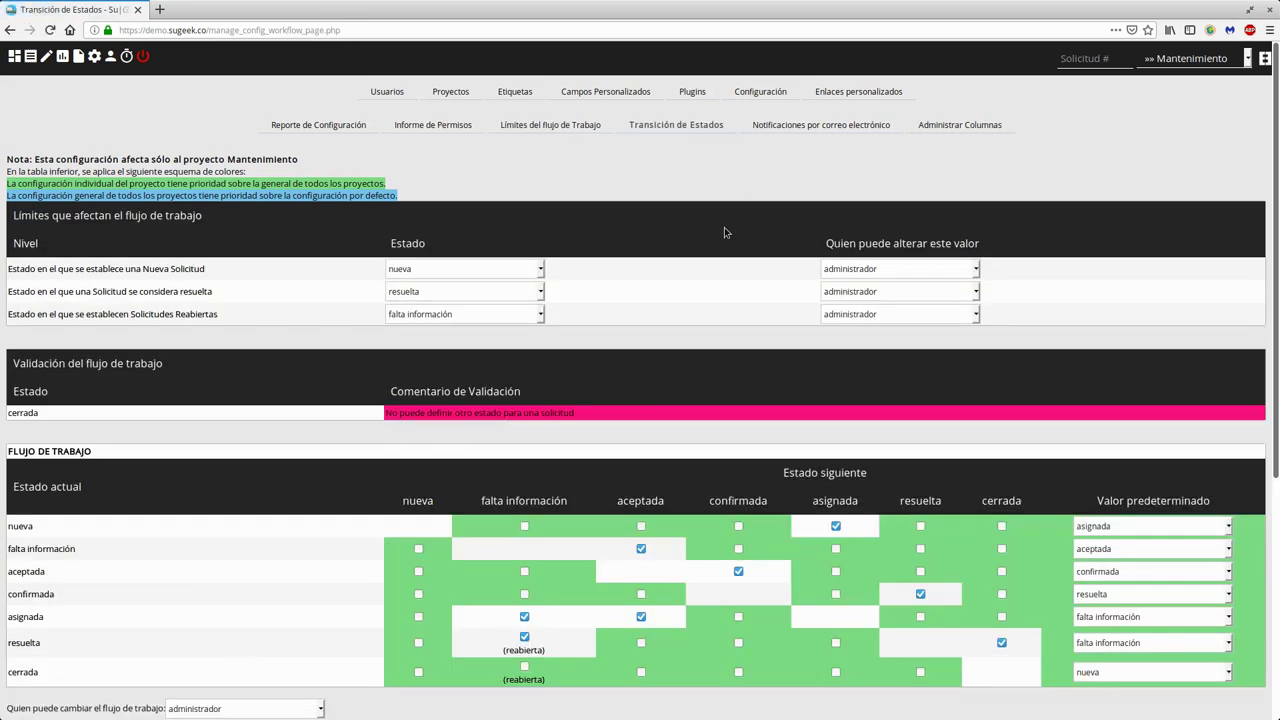
pyautogui.click(1158, 63)
pyautogui.click(1143, 77)
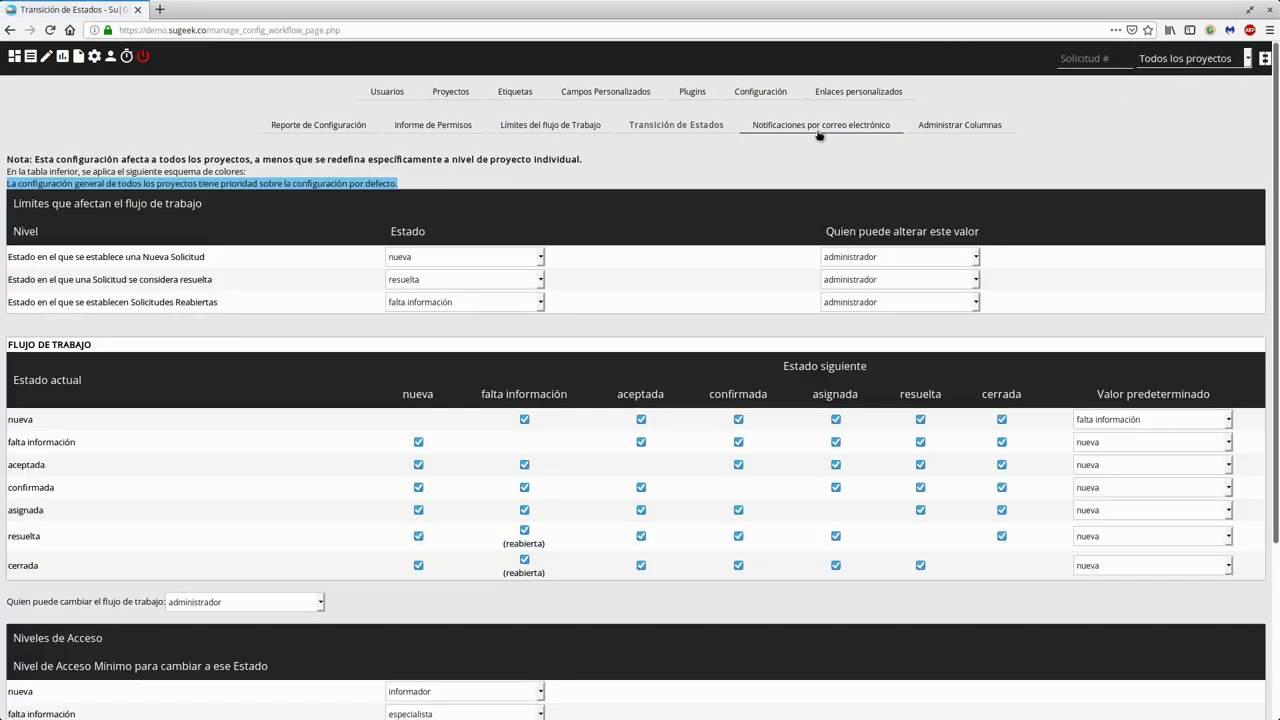
# Step: Open the e-mail notification settings and examine the recipient columns for reporting, handling and monitoring users
pyautogui.click(818, 130)
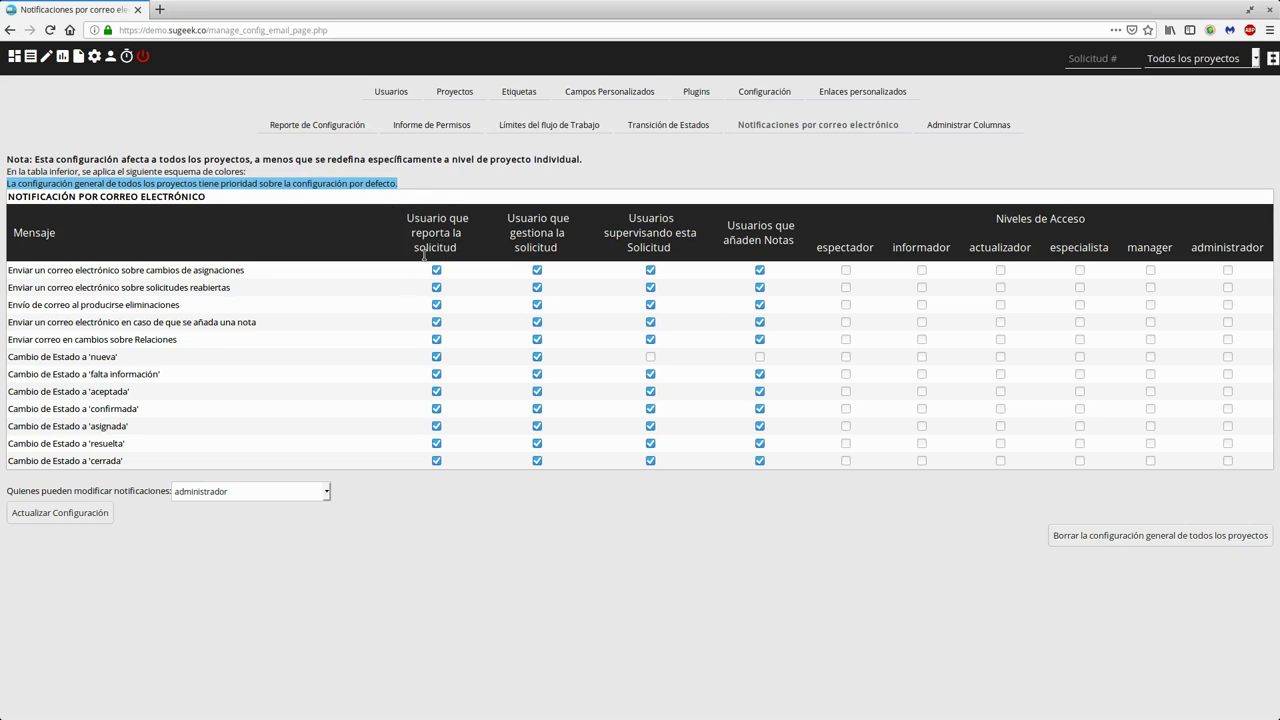
pyautogui.tripleClick(100, 376)
pyautogui.click(433, 452)
pyautogui.moveTo(510, 215); pyautogui.dragTo(590, 252)
pyautogui.click(590, 252)
pyautogui.moveTo(522, 215); pyautogui.dragTo(548, 246)
pyautogui.click(560, 248)
pyautogui.moveTo(628, 216); pyautogui.dragTo(679, 253)
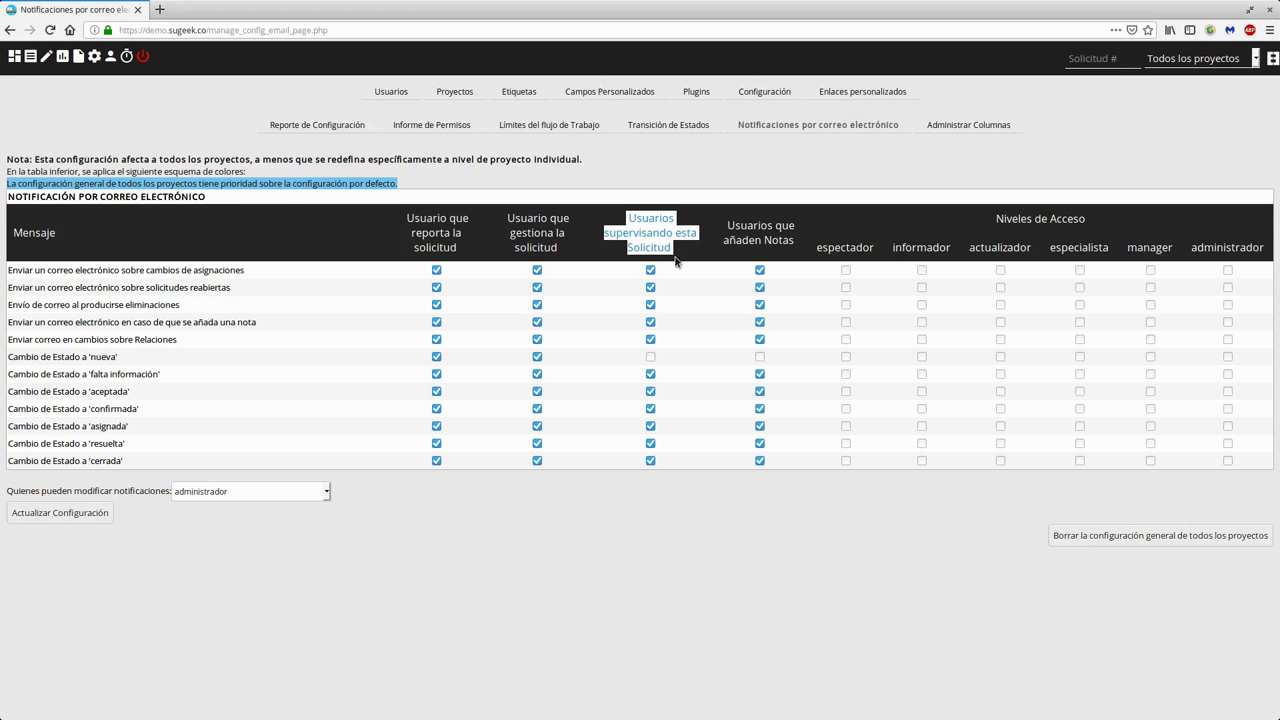
# Step: Examine the notification message rows, from assignment changes, reopenings and deletions to notes, relationships and status changes
pyautogui.moveTo(244, 271); pyautogui.dragTo(216, 289)
pyautogui.moveTo(125, 305); pyautogui.dragTo(159, 306)
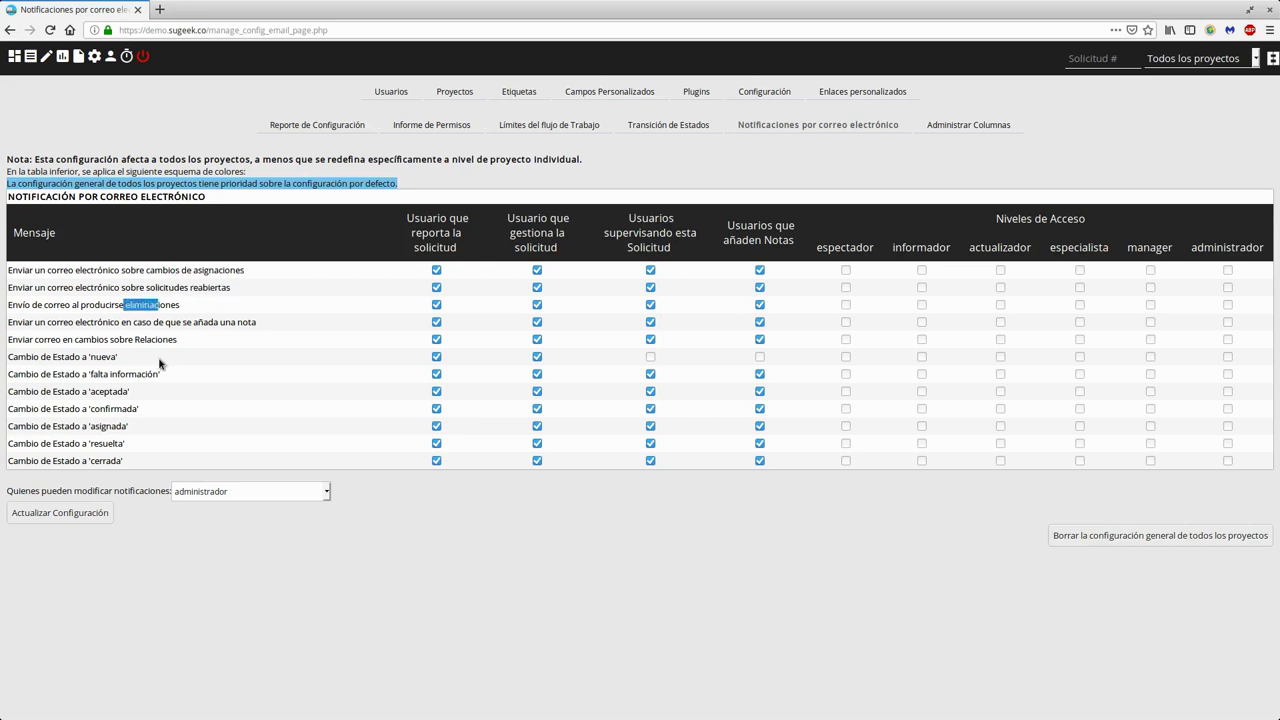
pyautogui.tripleClick(154, 310)
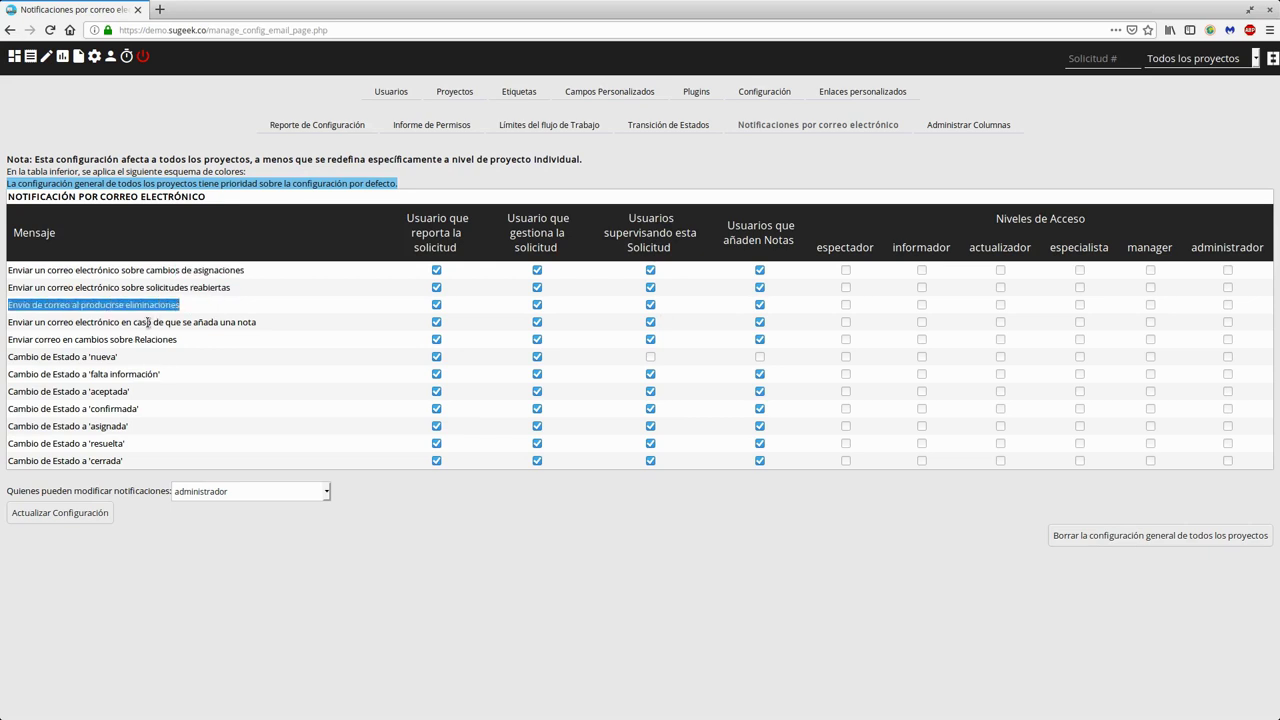
pyautogui.moveTo(96, 322); pyautogui.dragTo(271, 323)
pyautogui.click(80, 336)
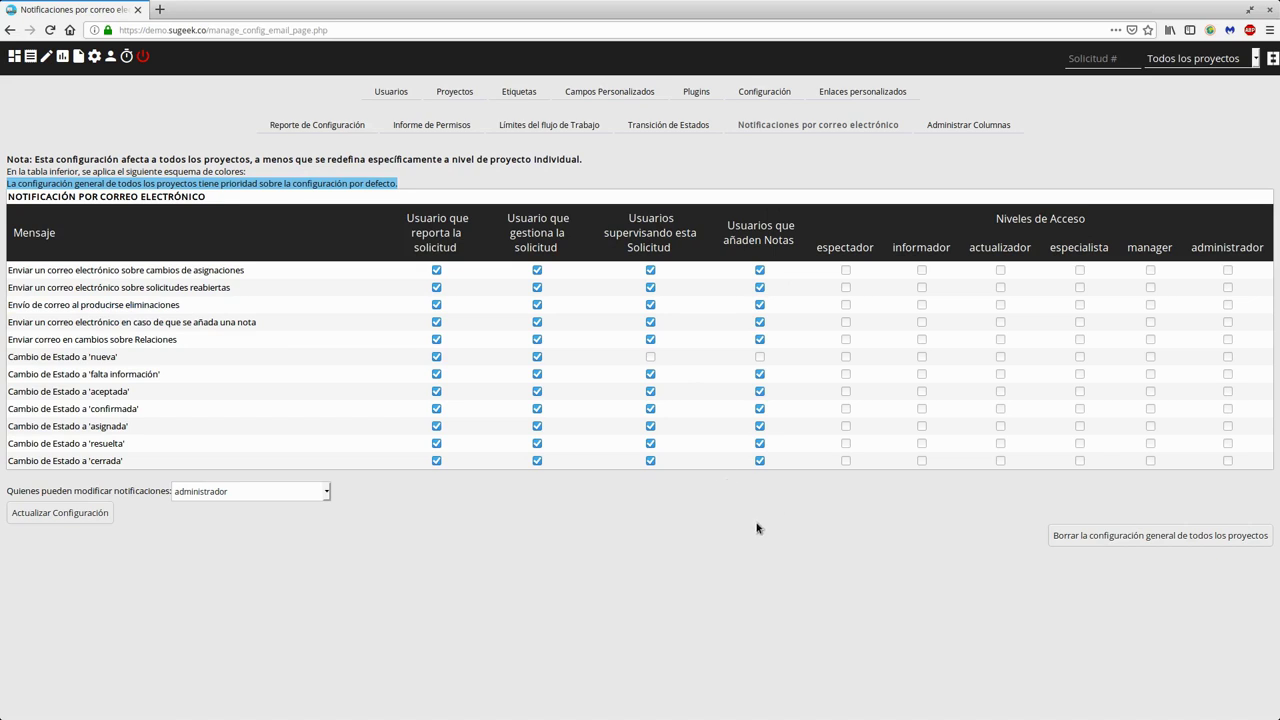
pyautogui.moveTo(150, 268); pyautogui.dragTo(258, 408)
pyautogui.click(258, 408)
# Step: Disable every enabled notification for Usuarios que añaden Notas in all projects and update the configuration
pyautogui.click(759, 270)
pyautogui.click(759, 287)
pyautogui.click(759, 304)
pyautogui.click(759, 321)
pyautogui.click(759, 339)
pyautogui.click(759, 374)
pyautogui.click(759, 391)
pyautogui.click(759, 408)
pyautogui.click(759, 425)
pyautogui.click(759, 443)
pyautogui.click(759, 461)
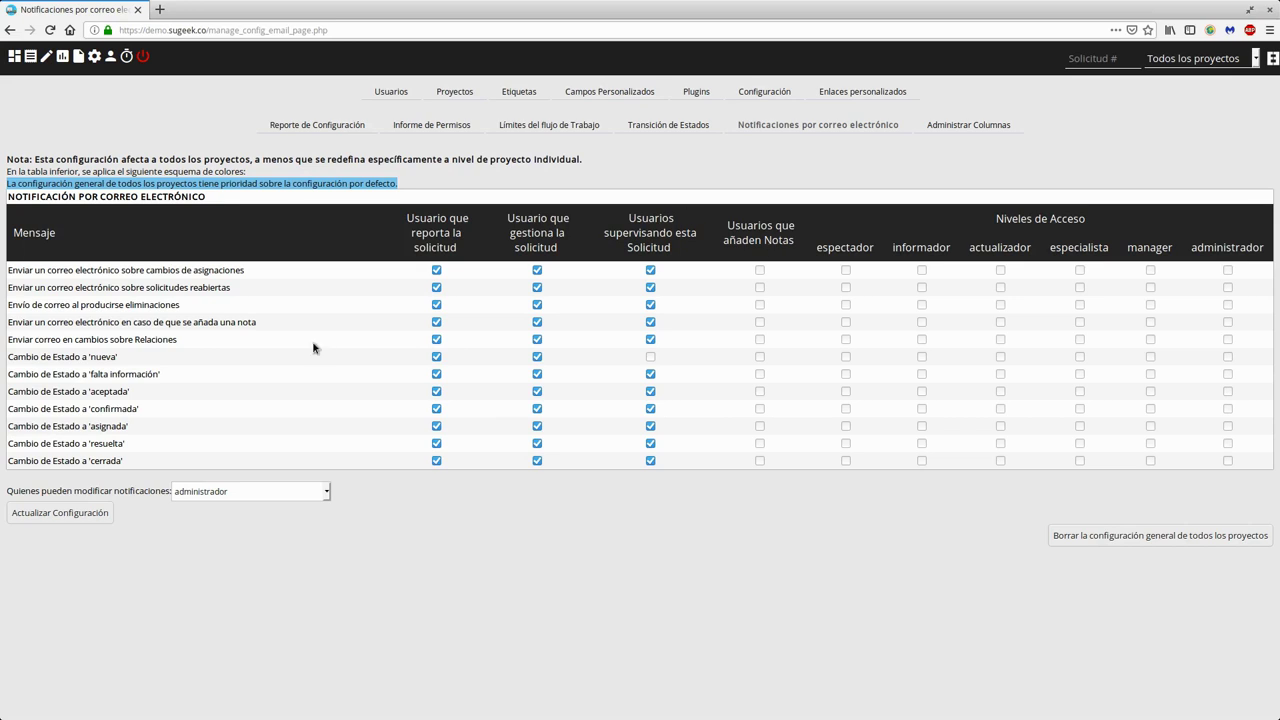
pyautogui.click(32, 516)
# Step: Look at the available columns in the global column settings and open the account's own column settings
pyautogui.click(997, 133)
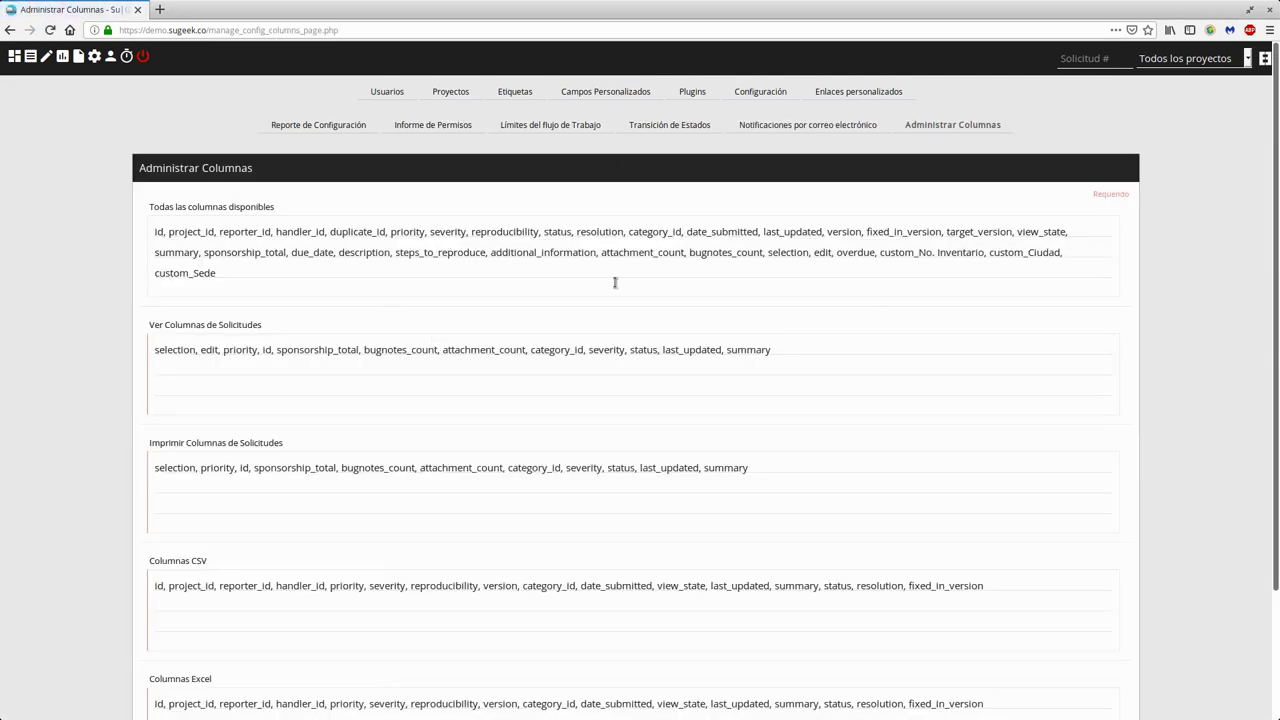
pyautogui.moveTo(760, 277); pyautogui.dragTo(154, 252)
pyautogui.click(110, 56)
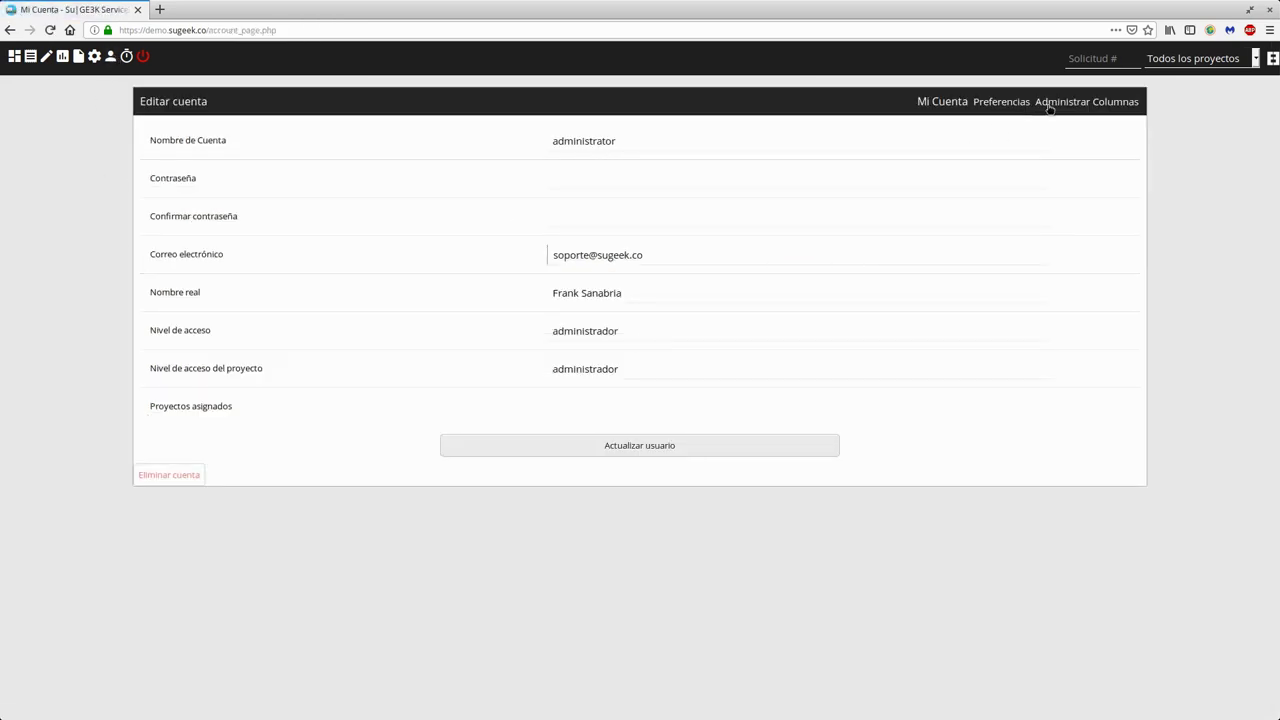
pyautogui.click(1050, 103)
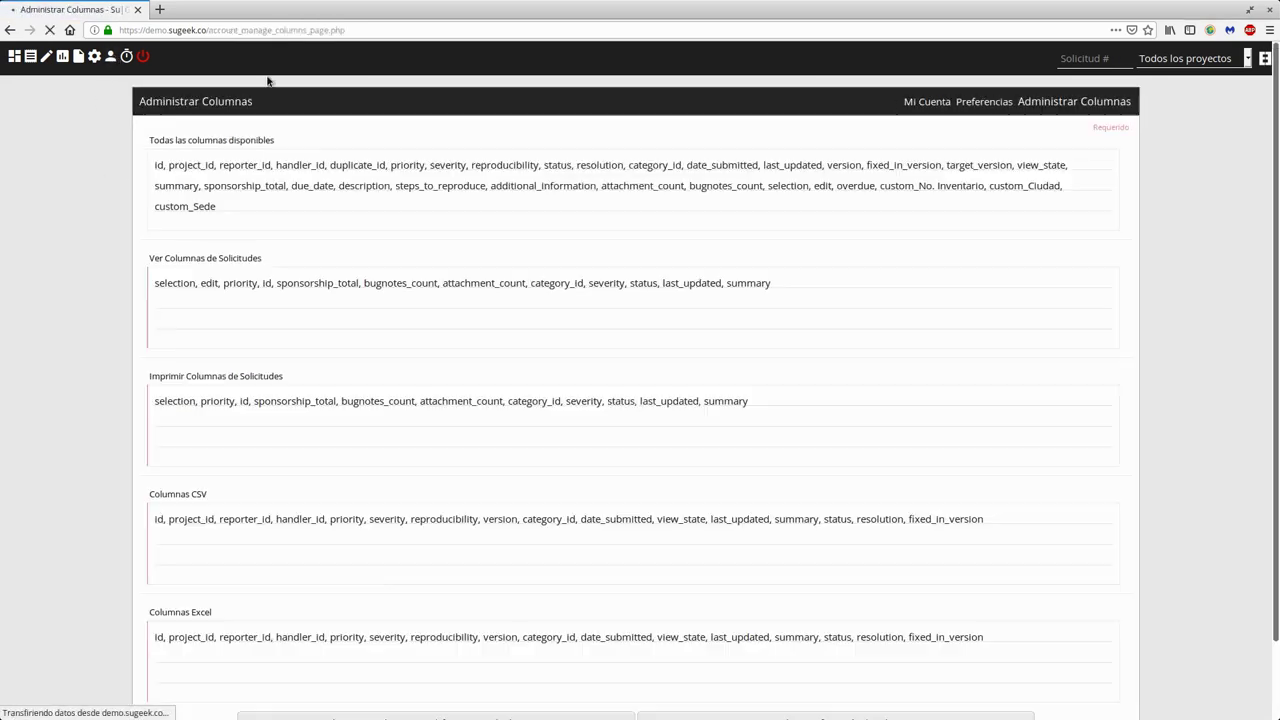
# Step: Return to the global column settings and examine the view, print, CSV and Excel column lists and the project choices for copying columns
pyautogui.click(94, 56)
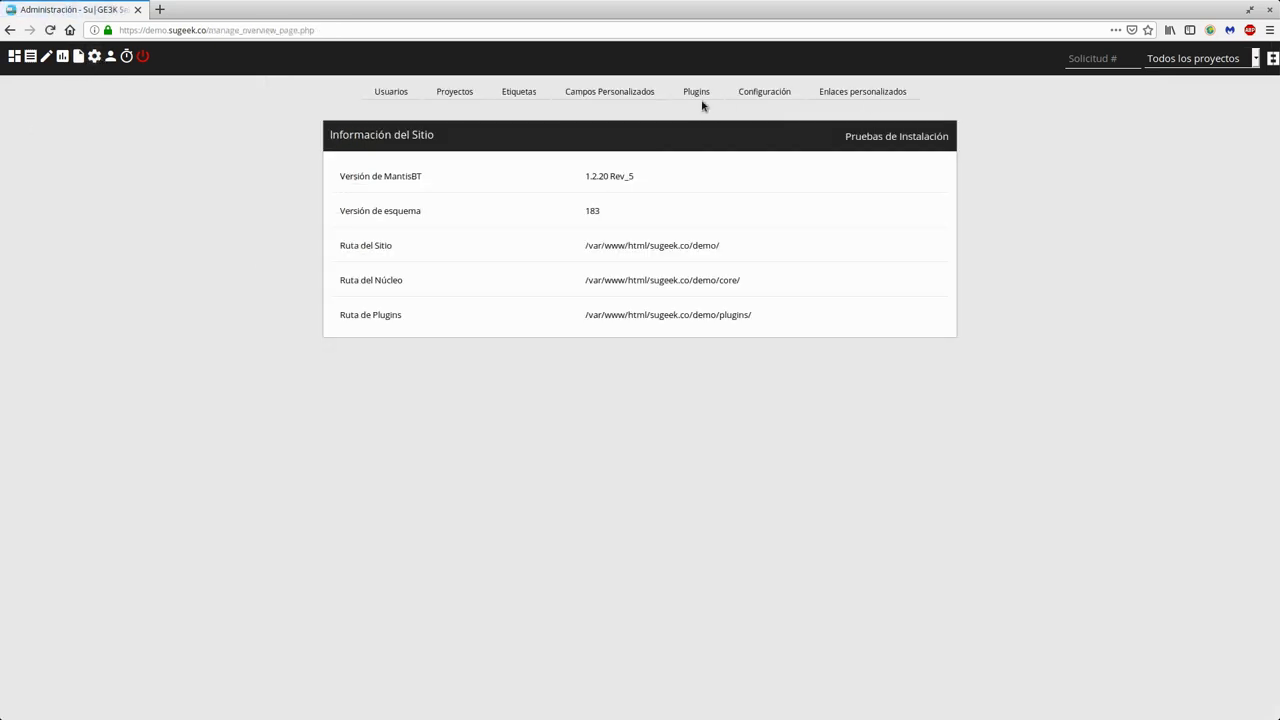
pyautogui.click(766, 91)
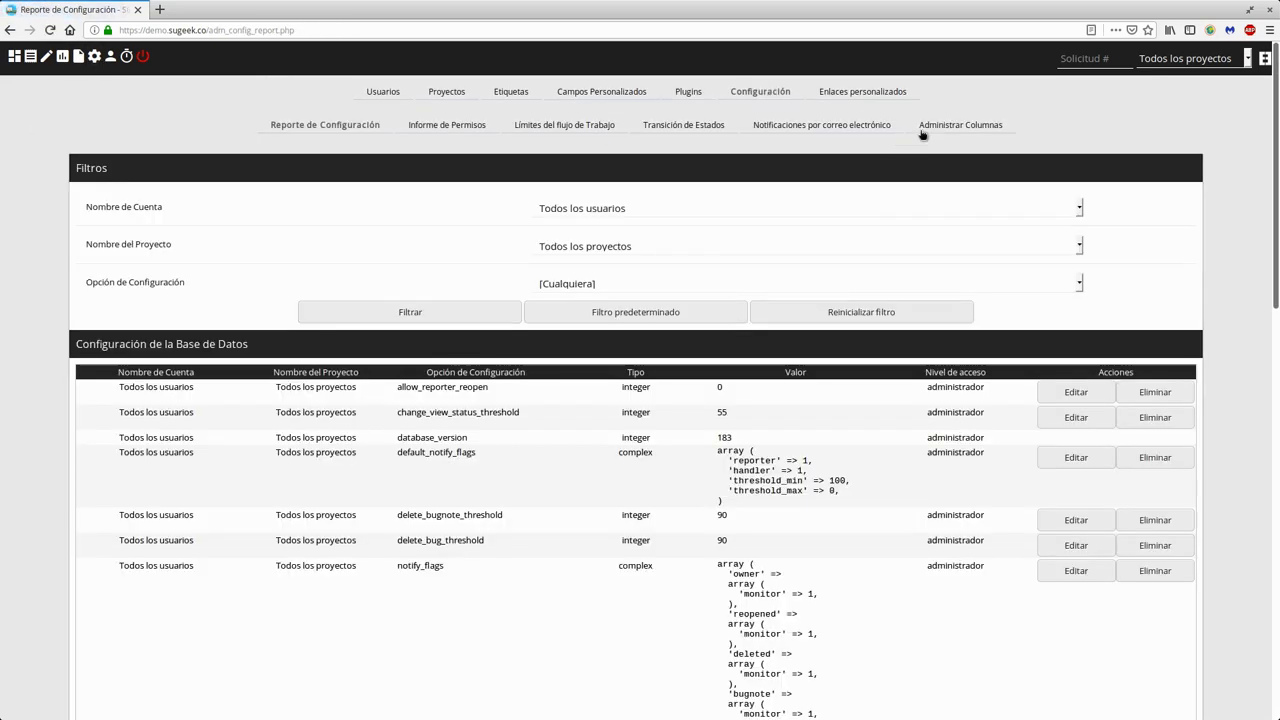
pyautogui.click(960, 125)
pyautogui.scroll(-1, 757, 430)
pyautogui.scroll(-2, 757, 430)
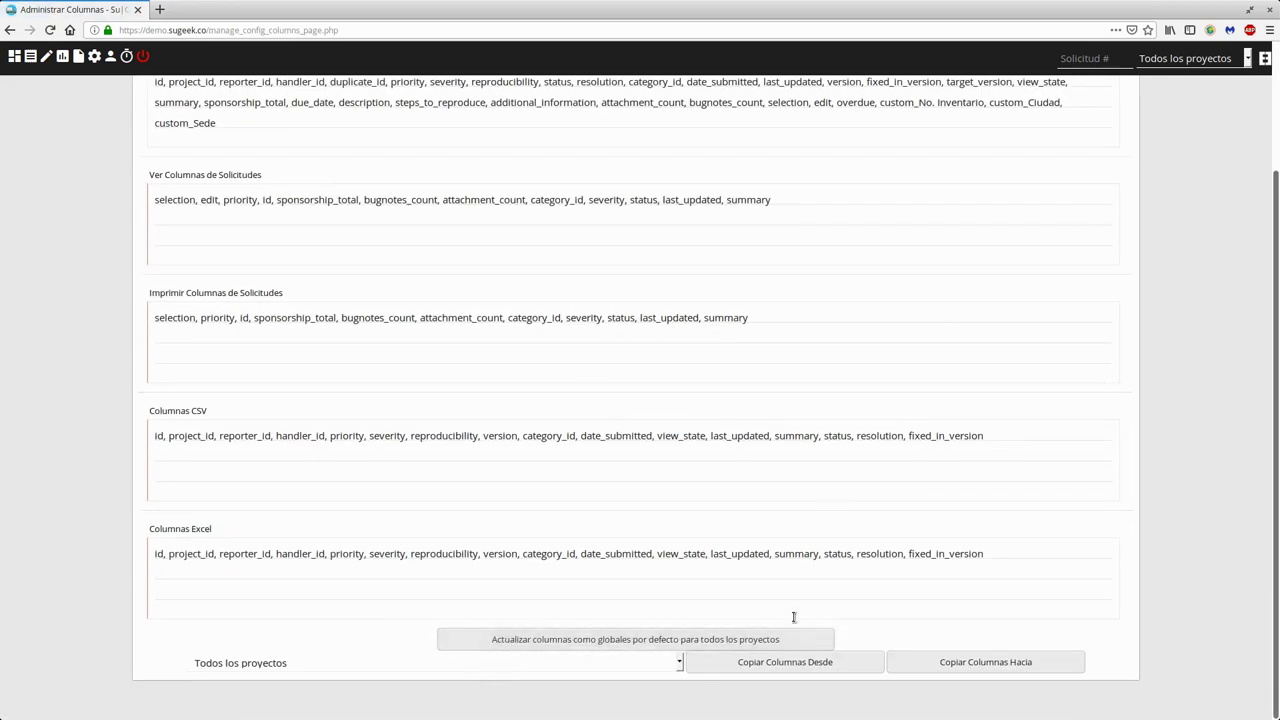
pyautogui.click(603, 667)
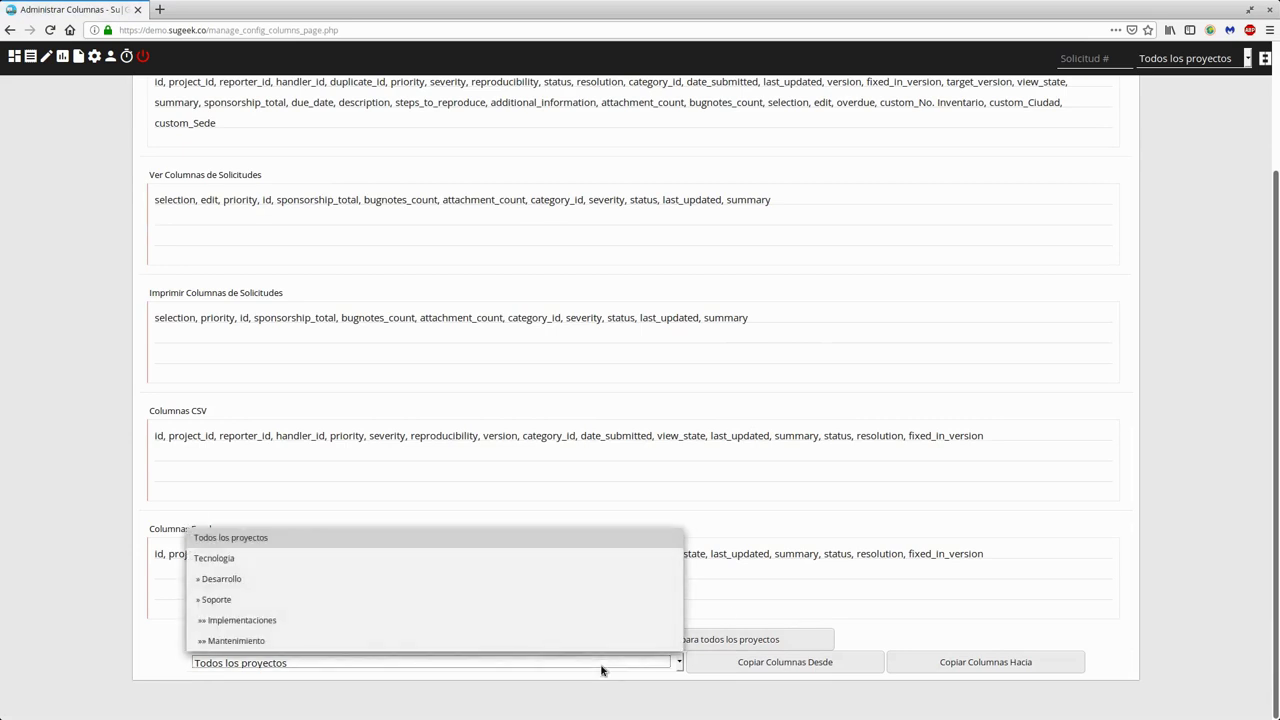
pyautogui.click(874, 458)
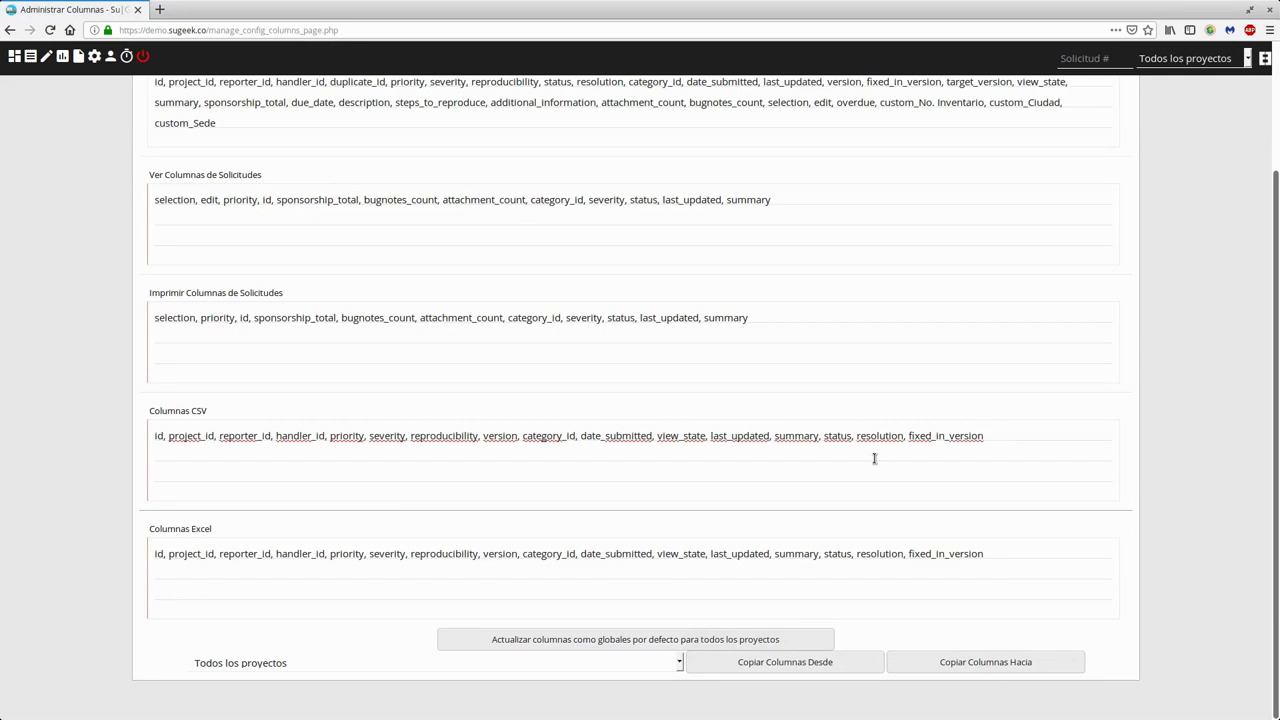
pyautogui.scroll(3, 874, 458)
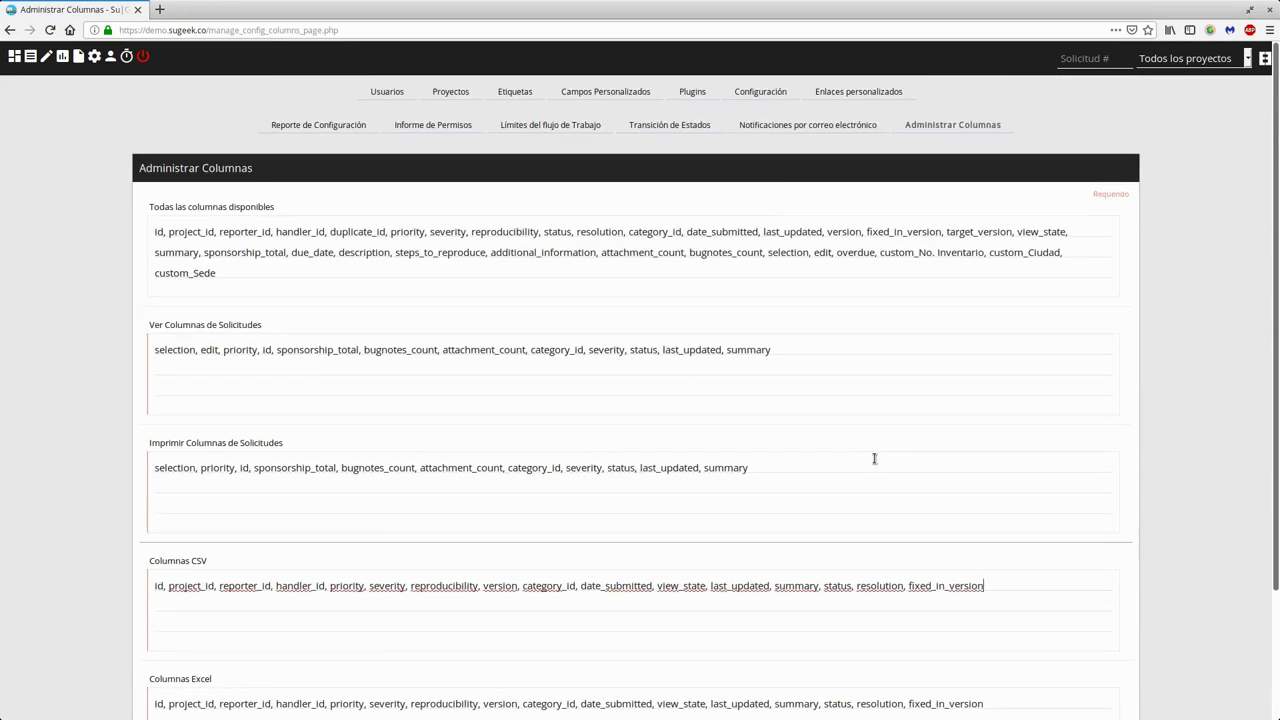
pyautogui.click(731, 248)
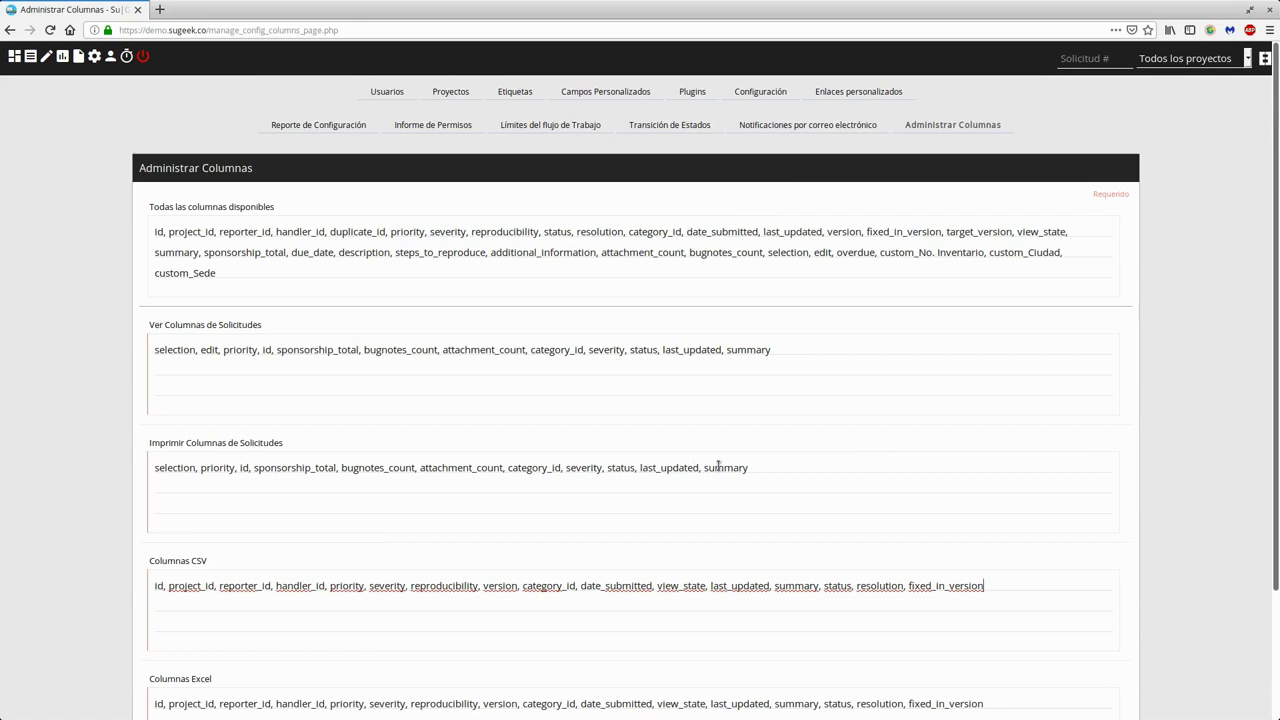
pyautogui.scroll(-3, 600, 360)
pyautogui.scroll(3, 420, 355)
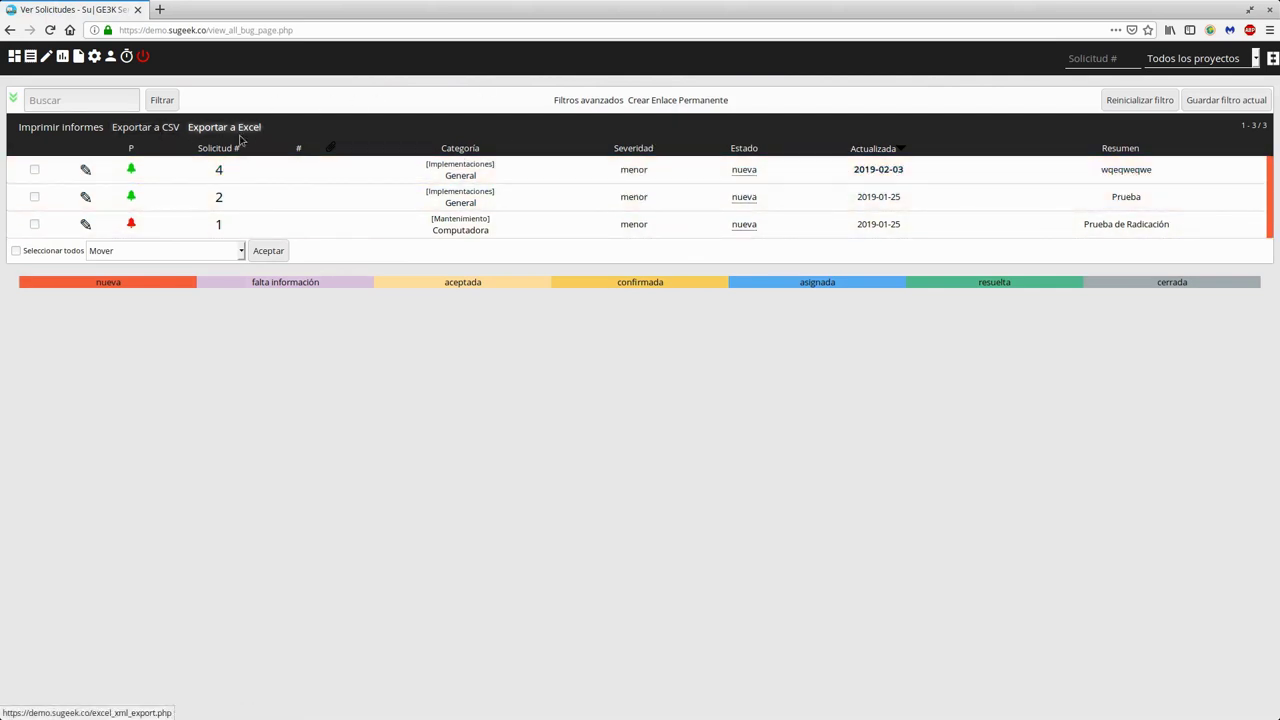
# Step: Open the account's column settings and compare all available columns with those in Ver Columnas de Solicitudes
pyautogui.click(110, 56)
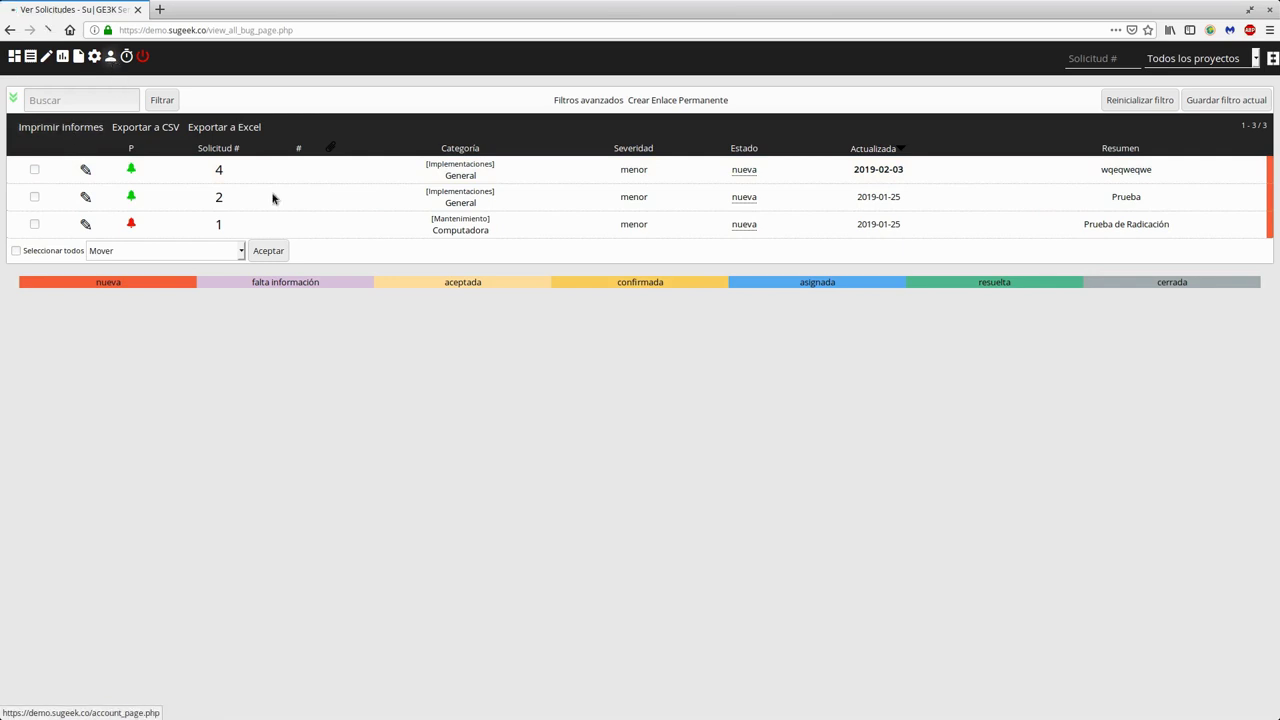
pyautogui.click(1074, 101)
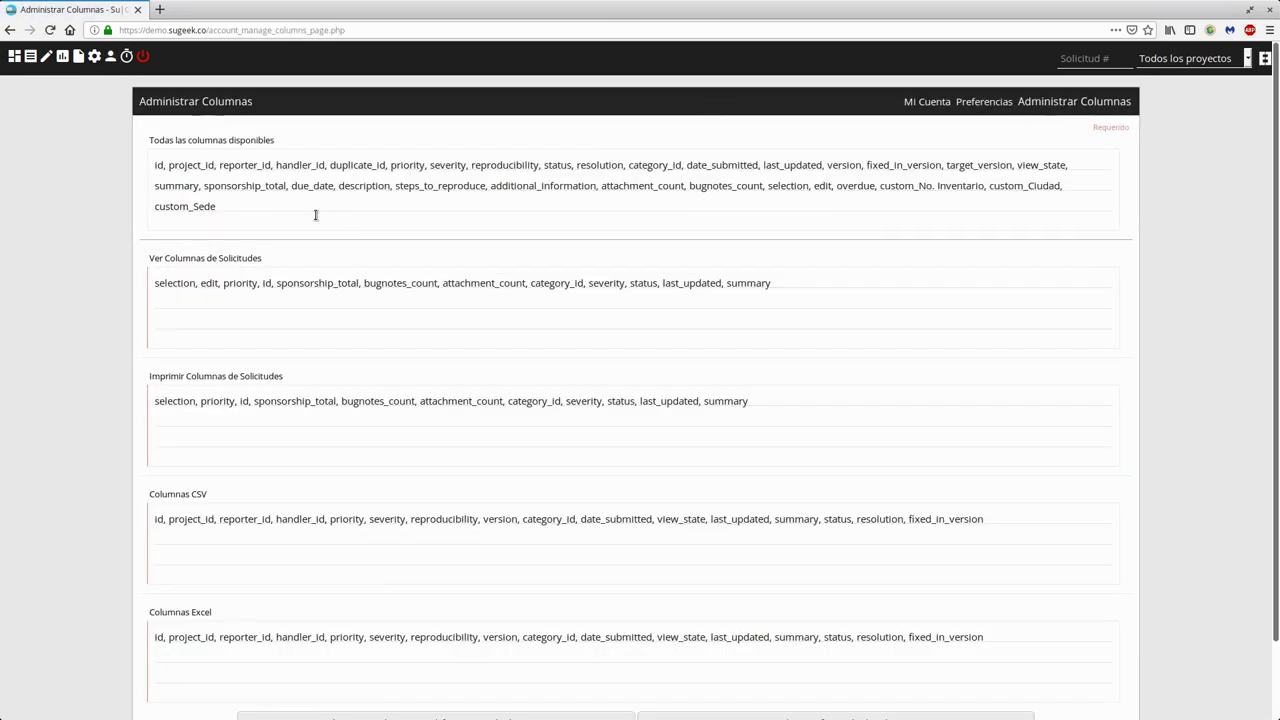
pyautogui.moveTo(329, 217); pyautogui.dragTo(130, 155)
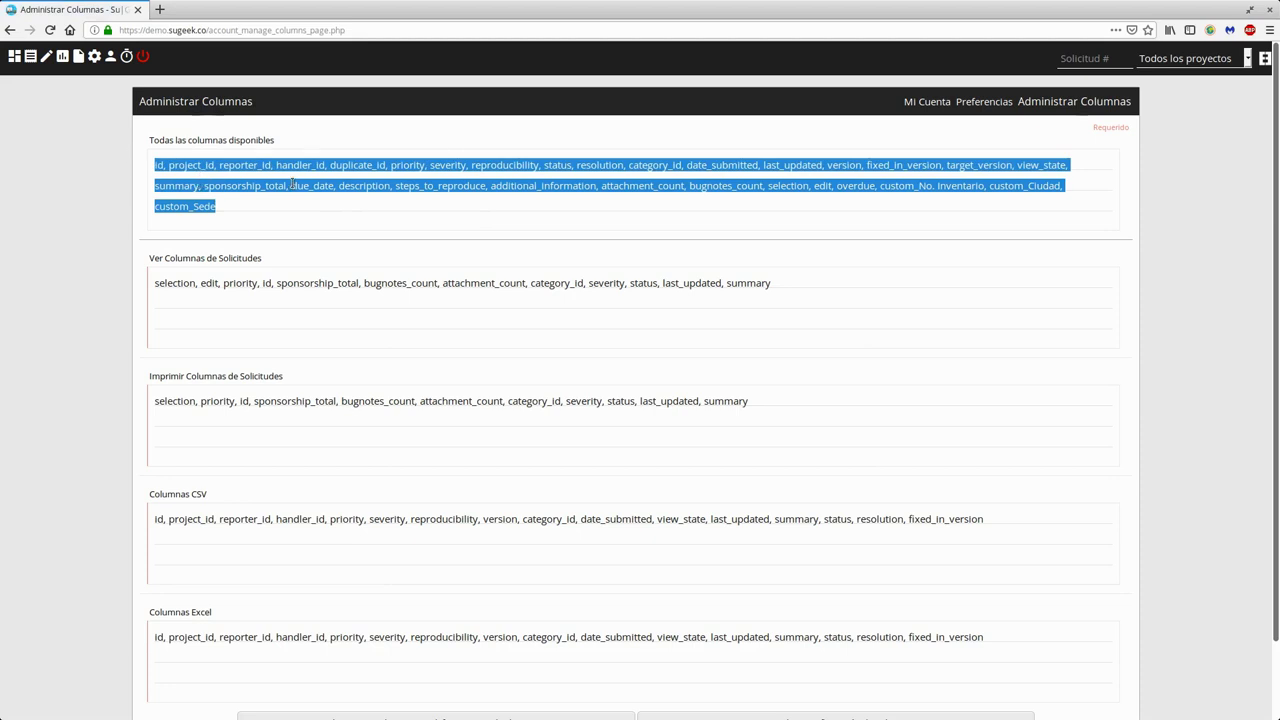
pyautogui.moveTo(151, 283); pyautogui.dragTo(776, 285)
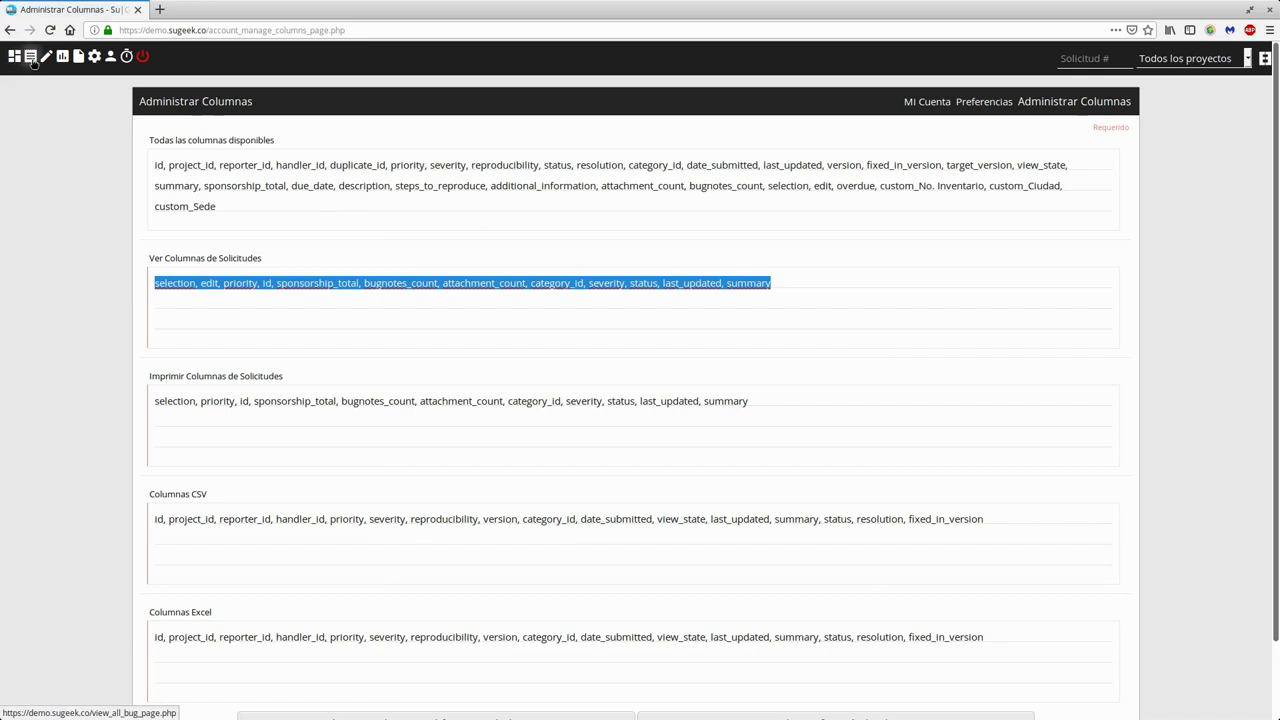
# Step: Examine the account's print and CSV column lists and the options for updating, resetting and copying columns
pyautogui.tripleClick(199, 400)
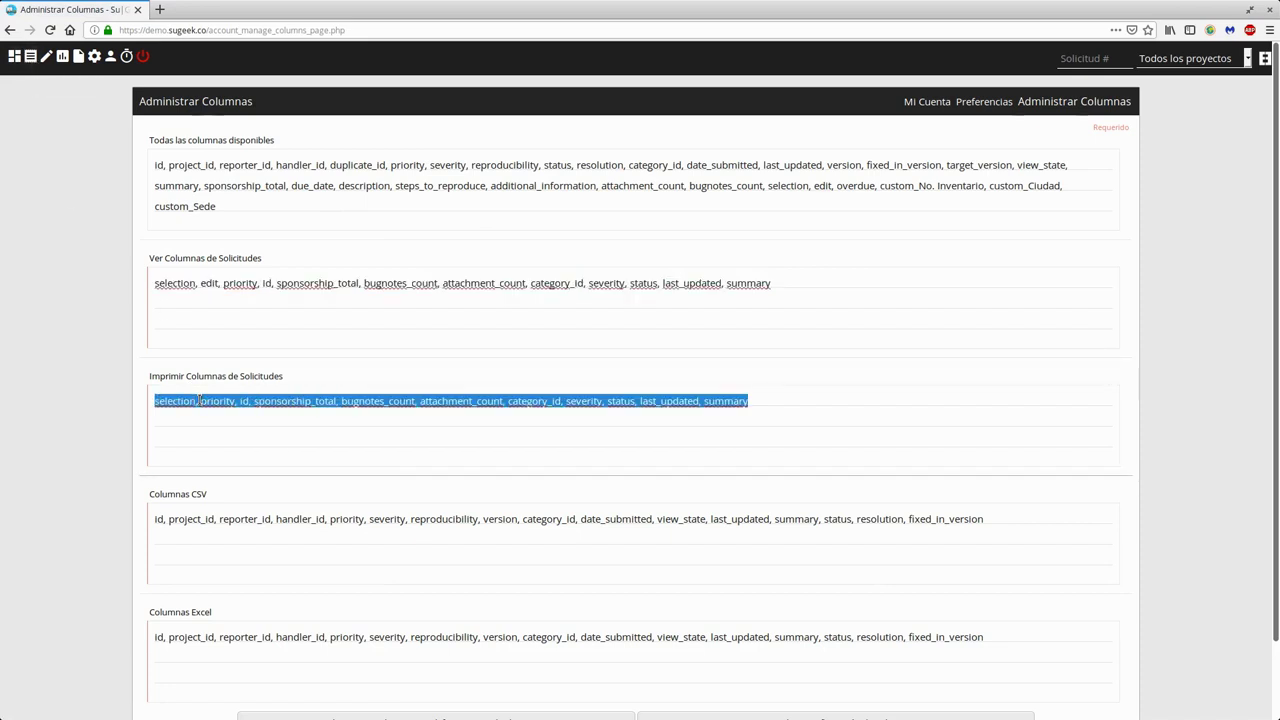
pyautogui.tripleClick(204, 519)
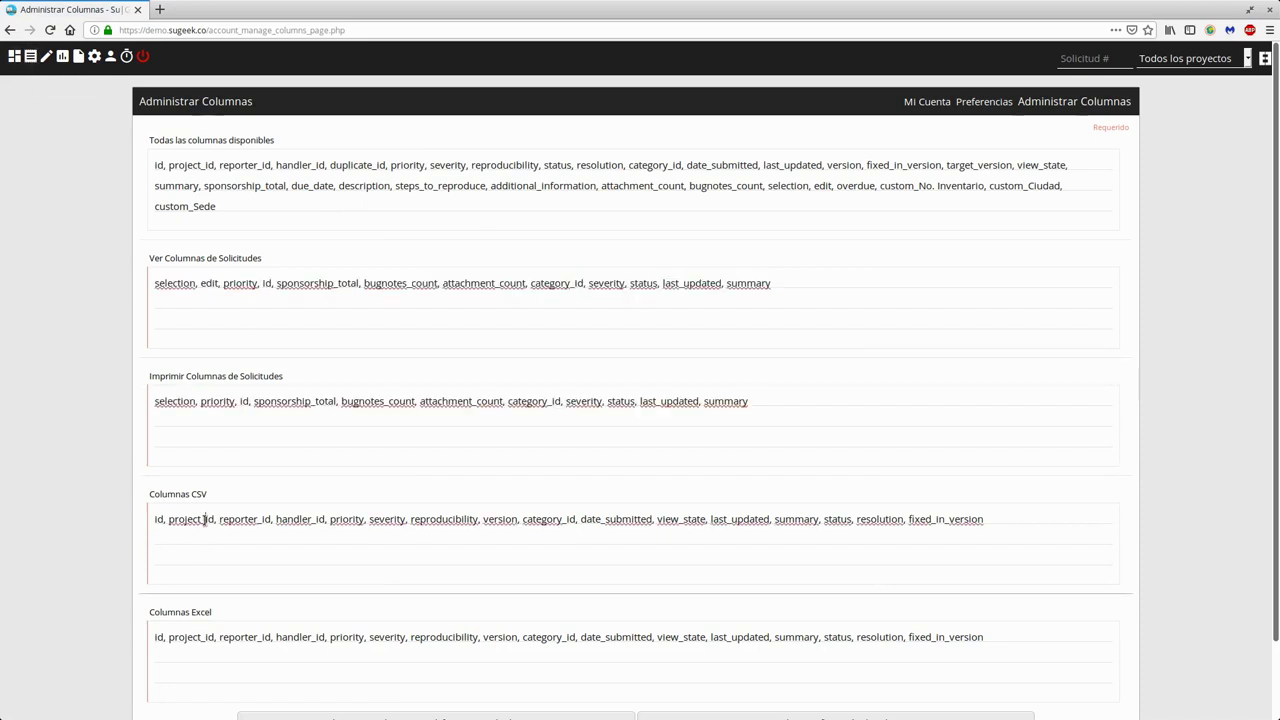
pyautogui.scroll(-2, 442, 532)
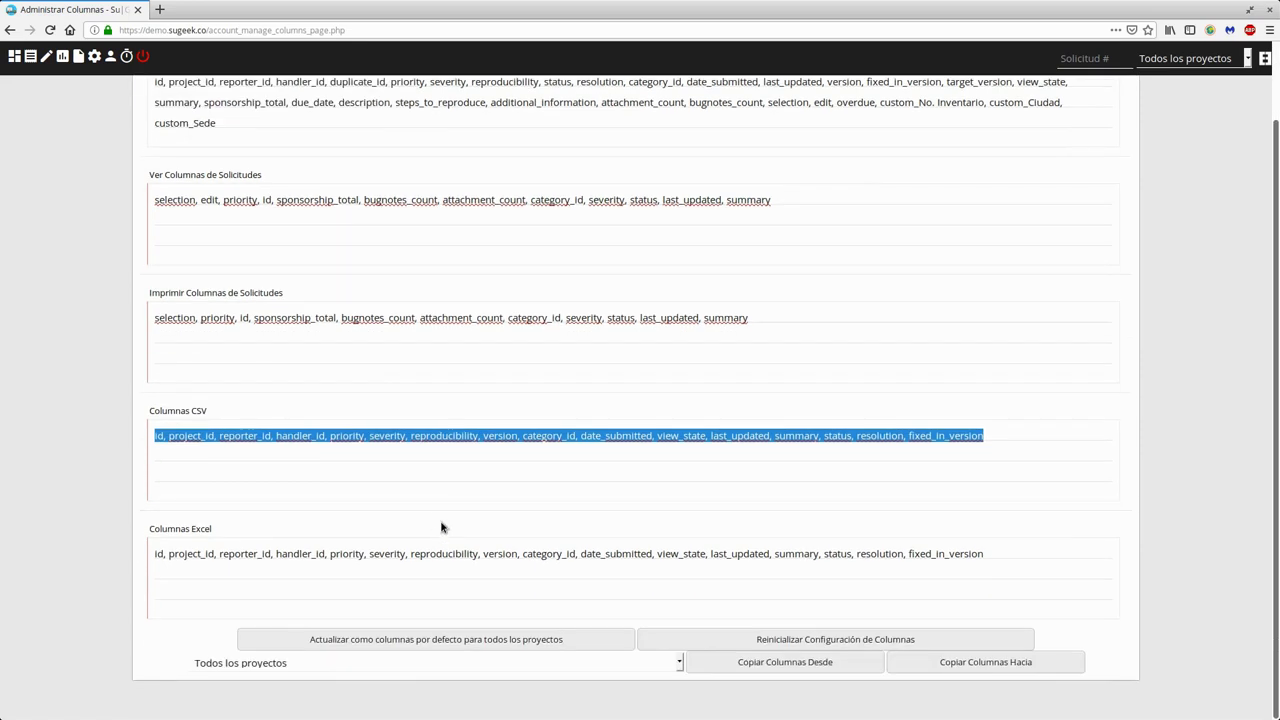
pyautogui.scroll(2, 442, 527)
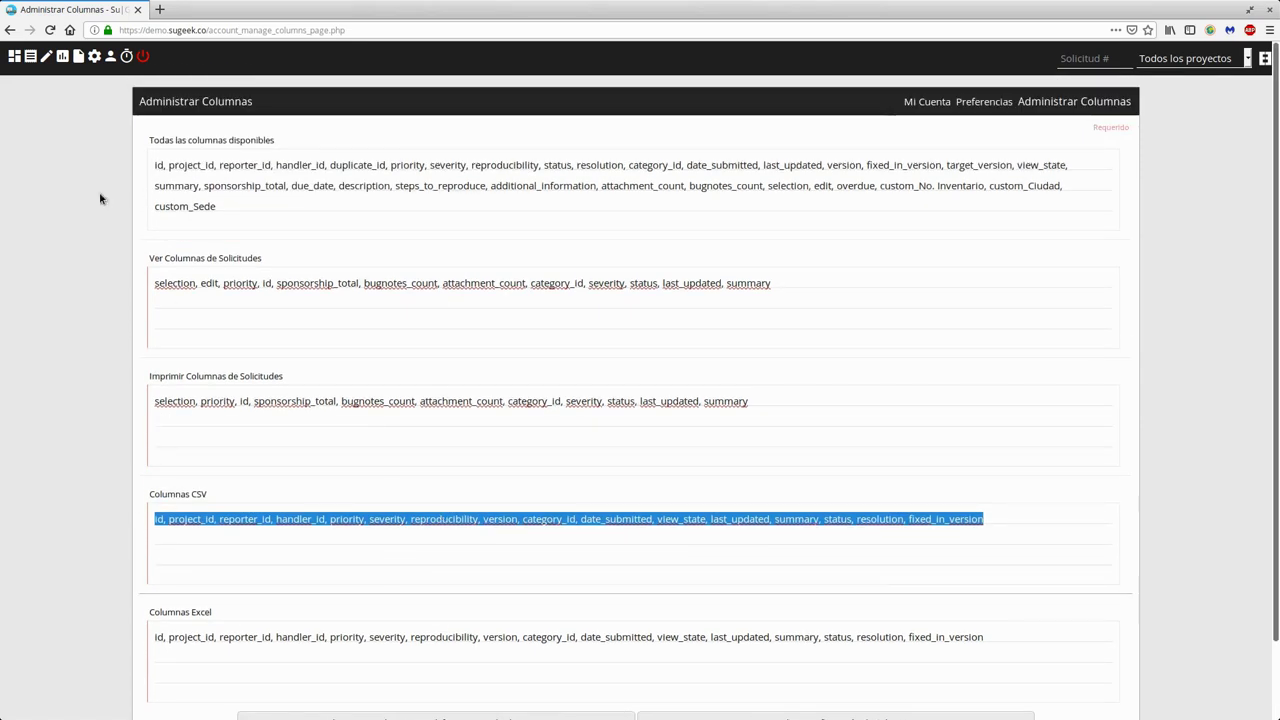
# Step: Open the configuration report and look through its database options and the form for setting a configuration option
pyautogui.click(94, 56)
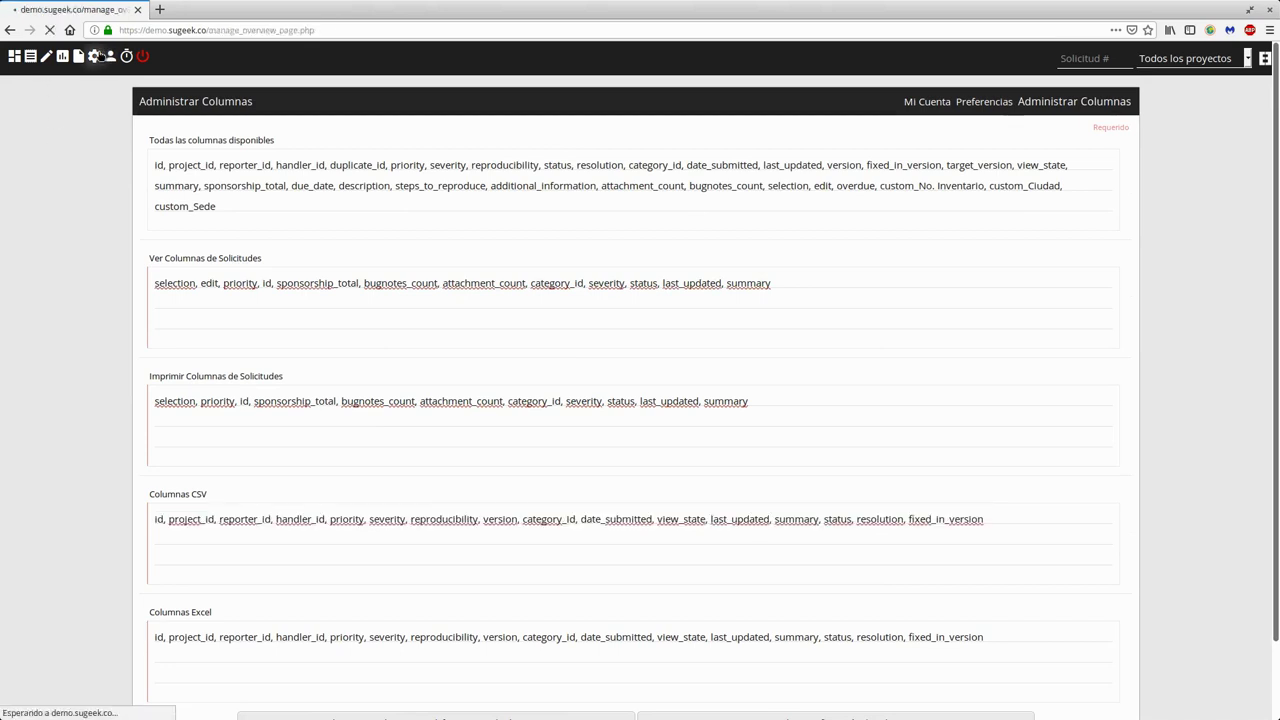
pyautogui.click(765, 91)
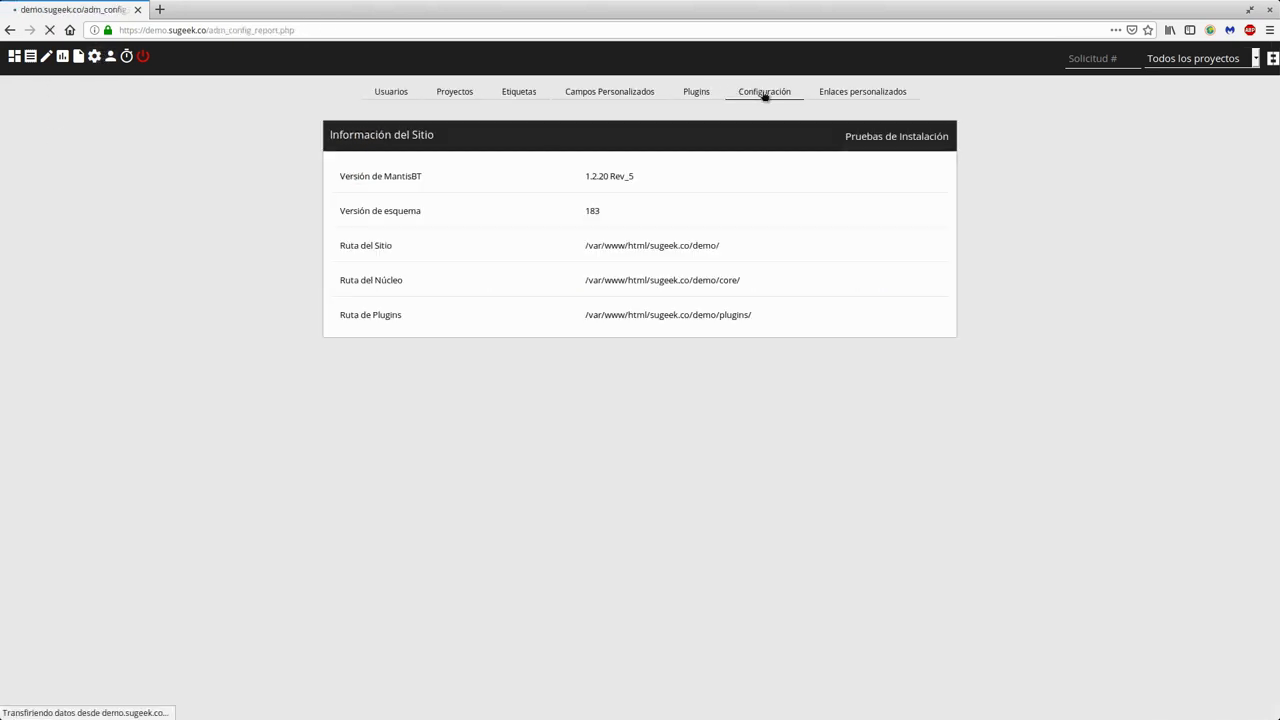
pyautogui.scroll(-12, 709, 534)
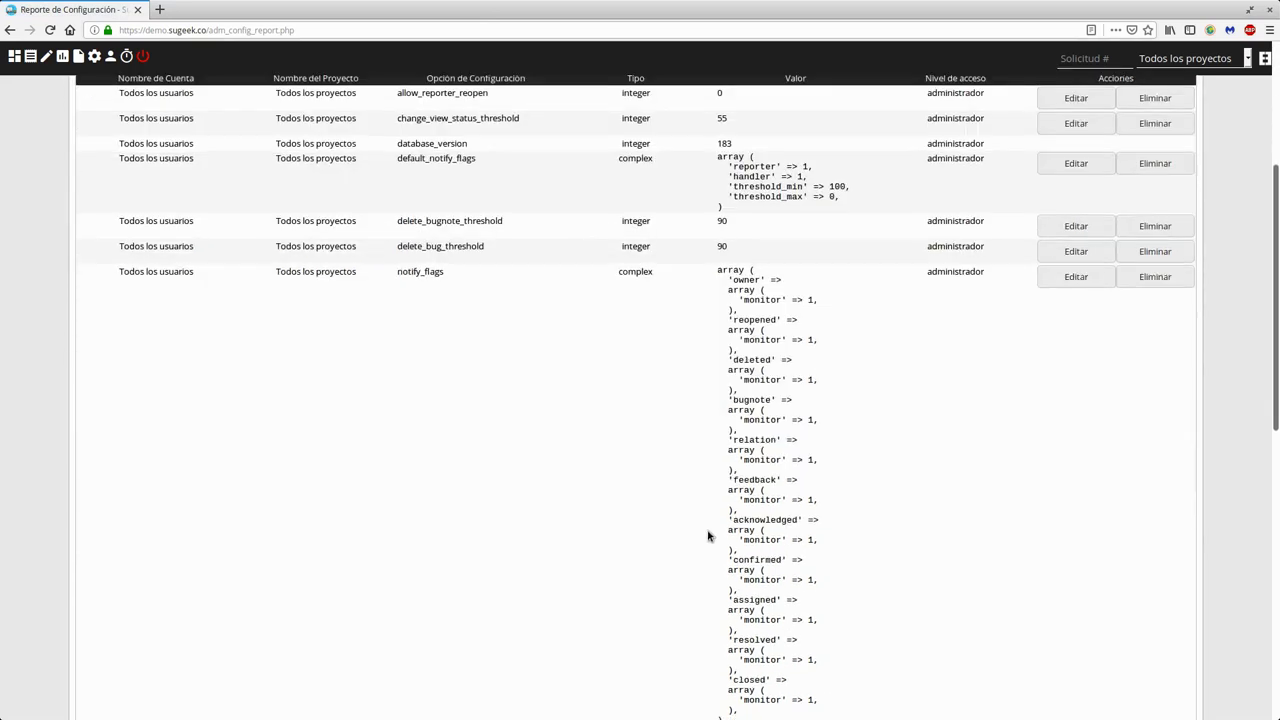
pyautogui.scroll(10, 717, 521)
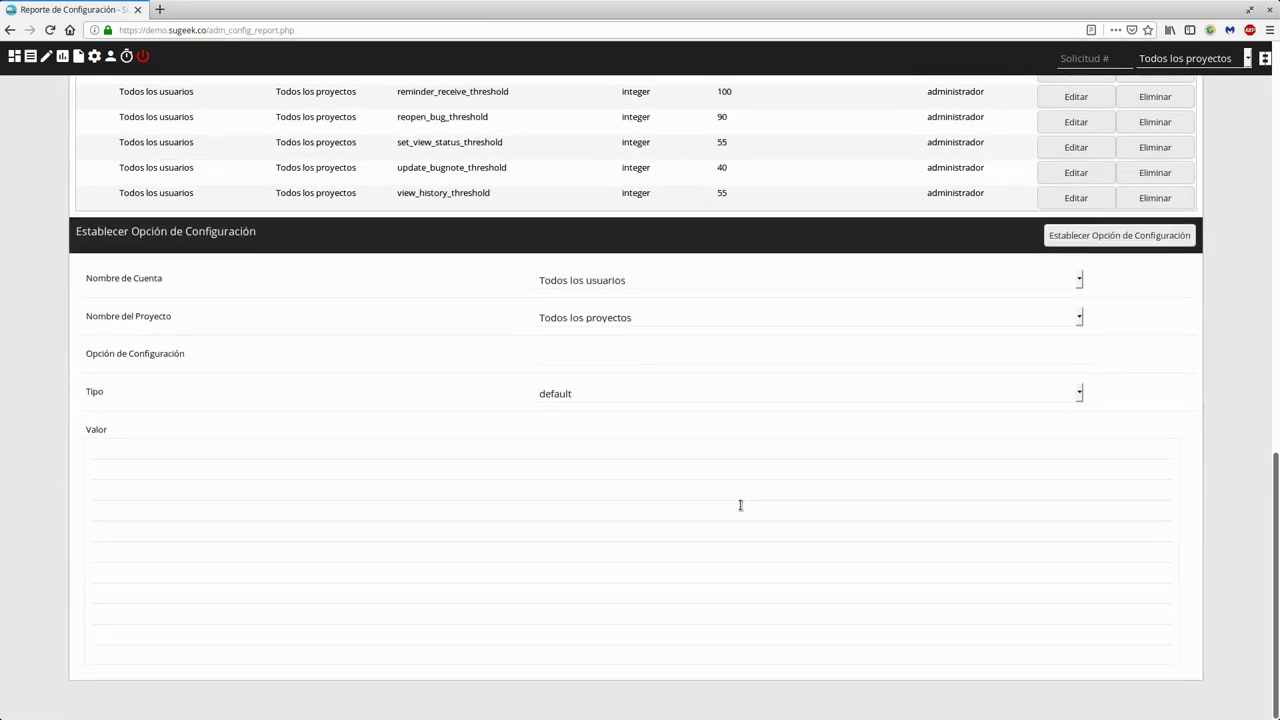
pyautogui.scroll(3, 740, 510)
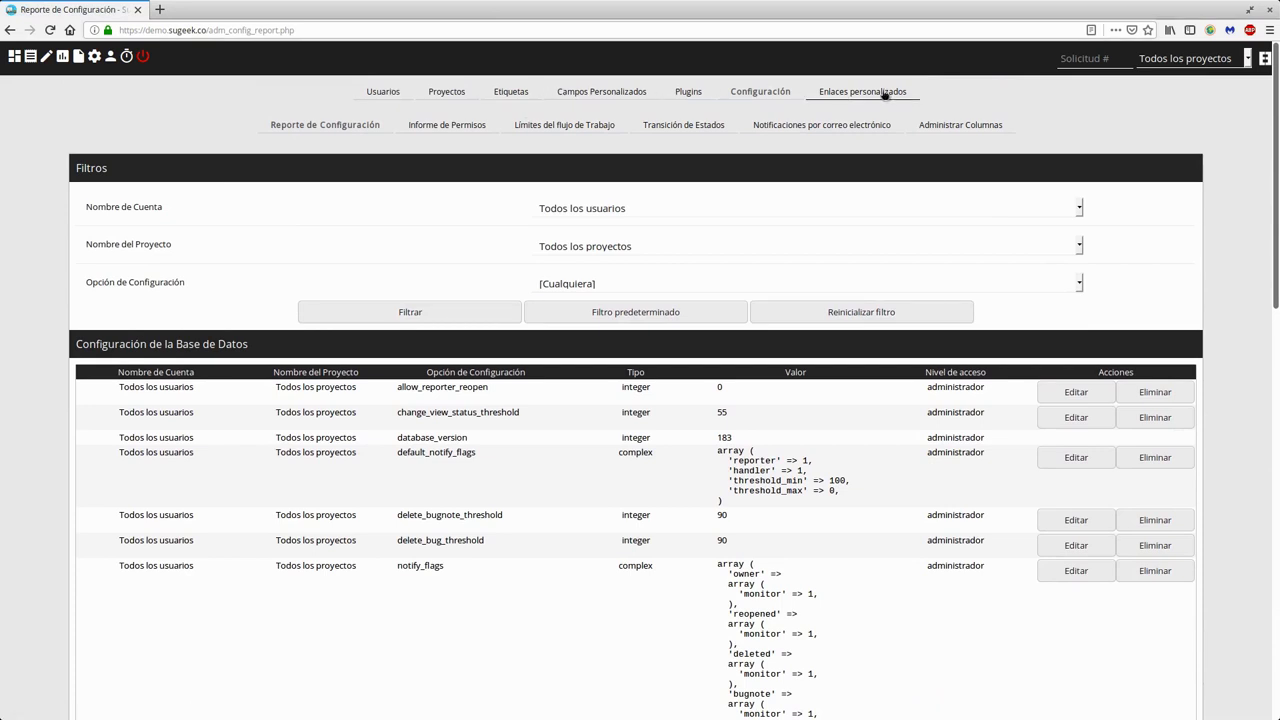
# Step: Open the plugin management page and look through the installed and available plugins
pyautogui.click(688, 92)
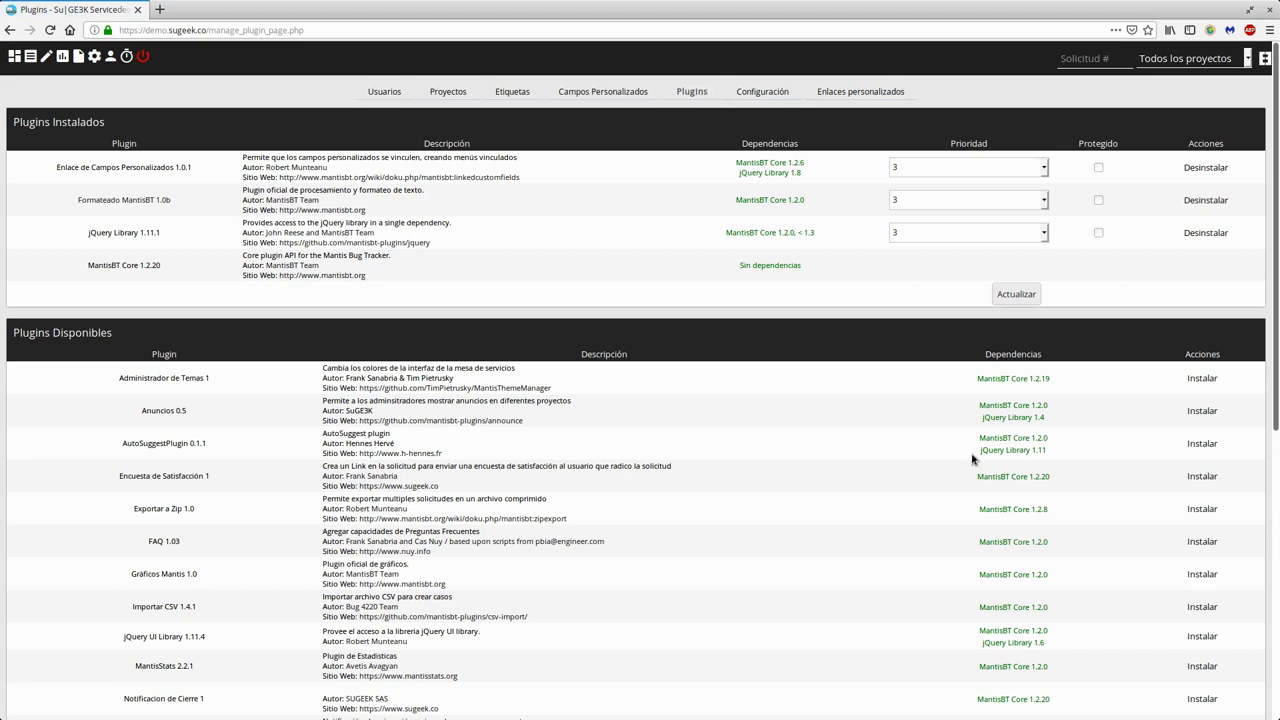
pyautogui.scroll(-8, 626, 343)
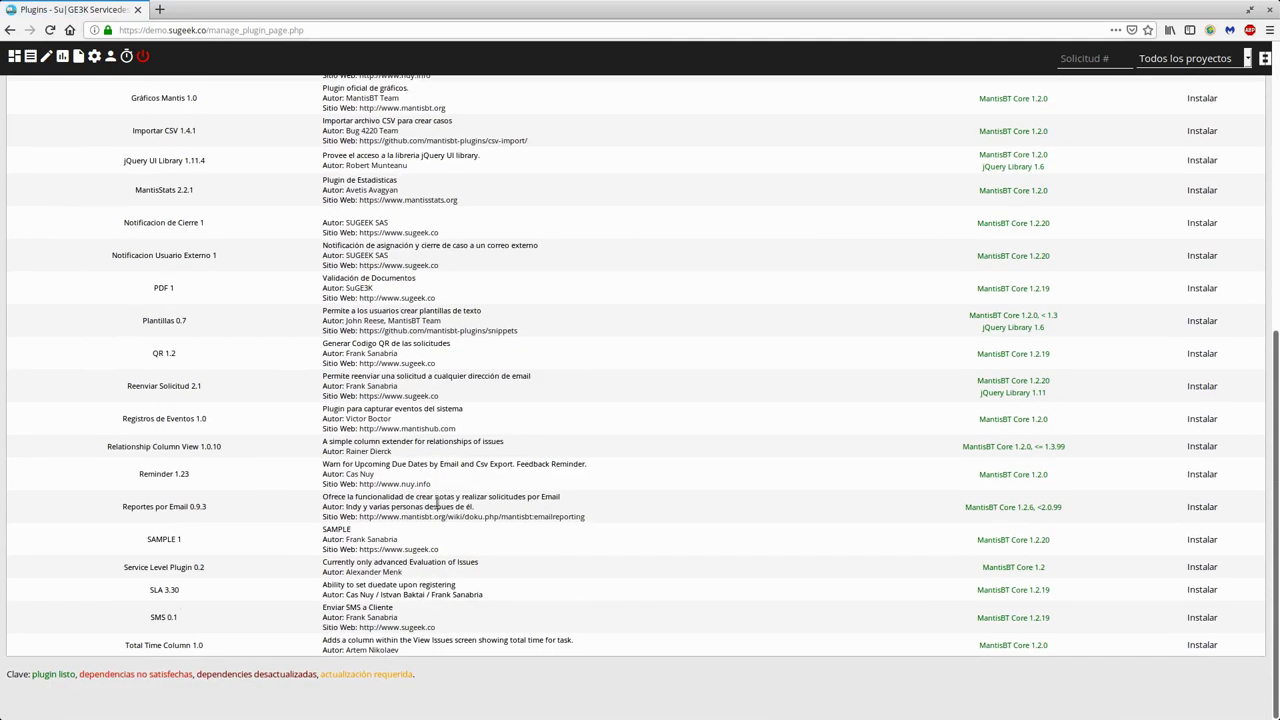
pyautogui.scroll(6, 437, 505)
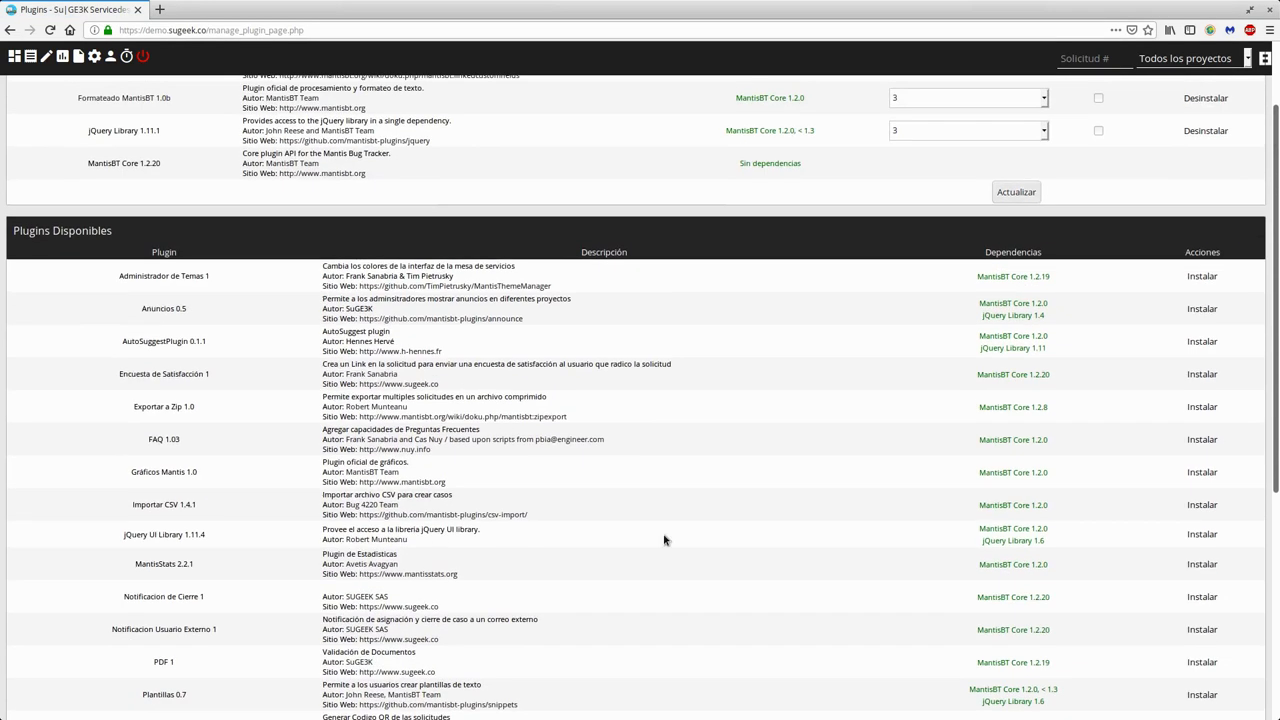